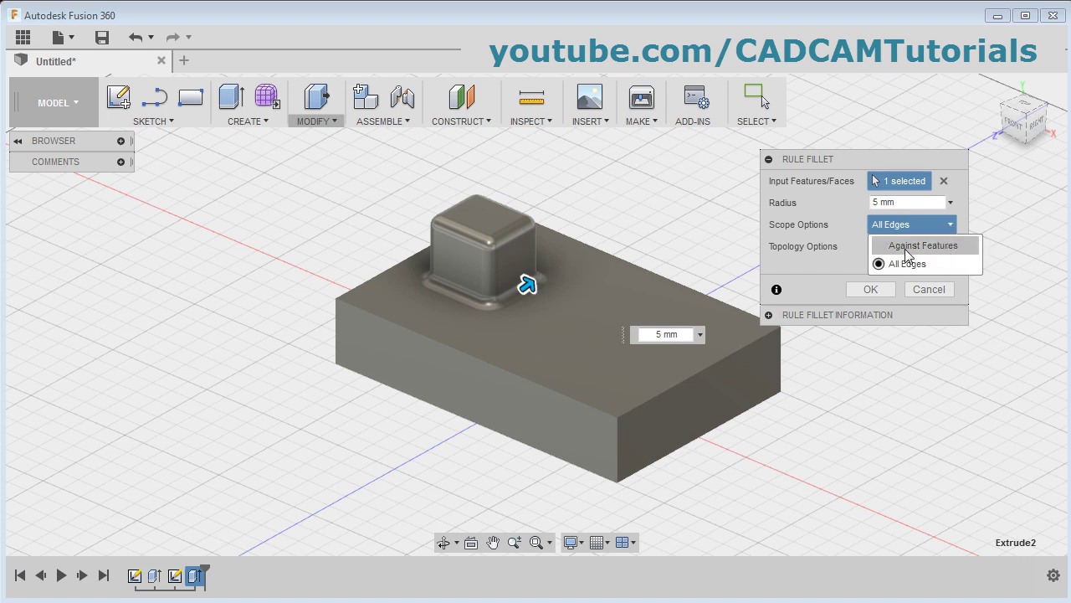
Scope the 5 mm rule fillet to Against Features and apply it between the cube and the base block extrusion
click(923, 245)
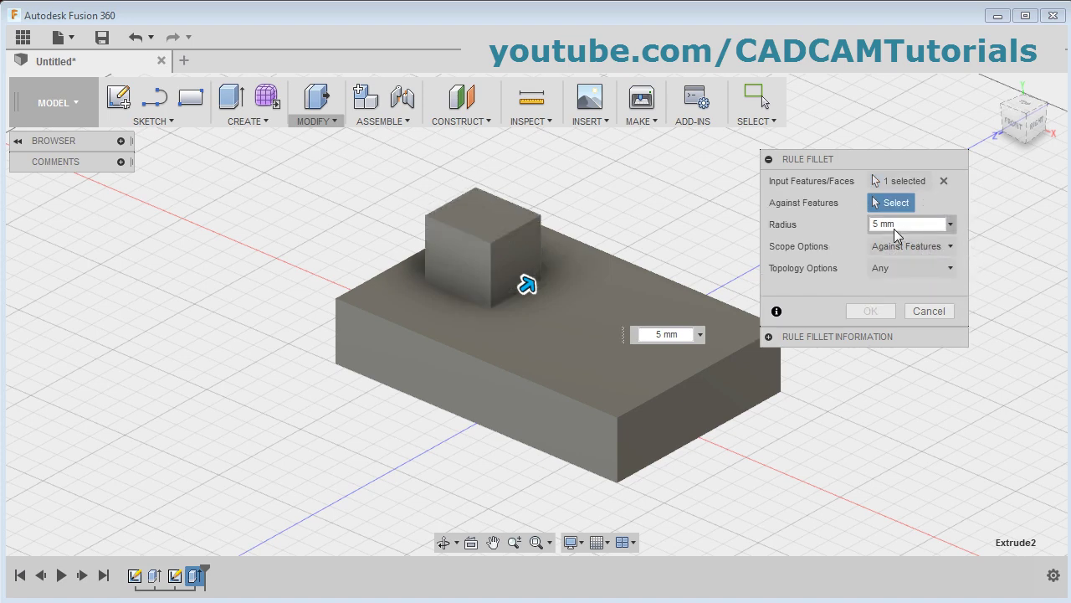
click(153, 576)
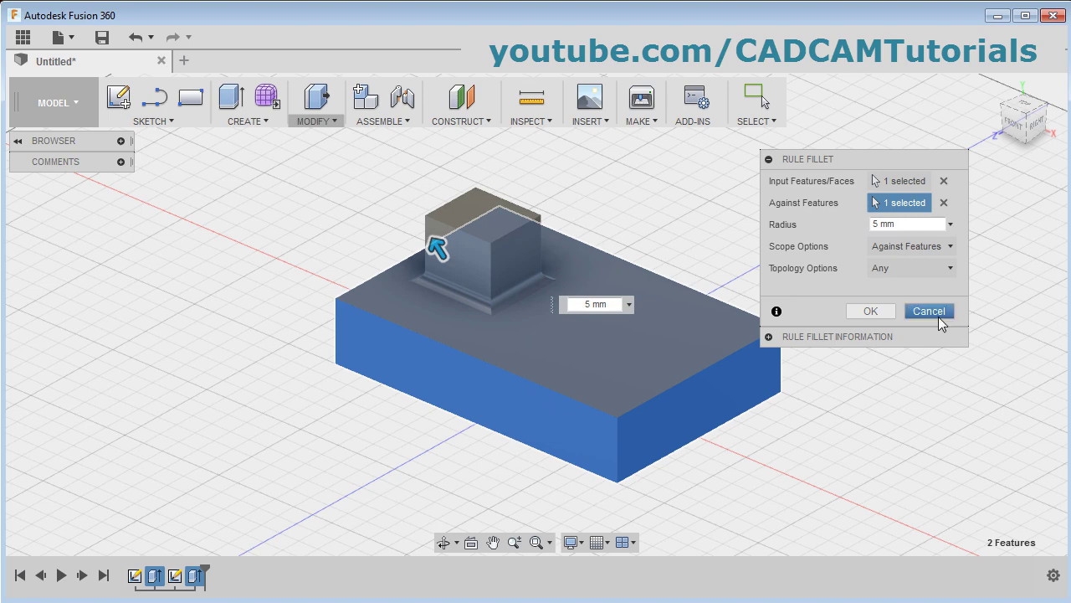
click(877, 316)
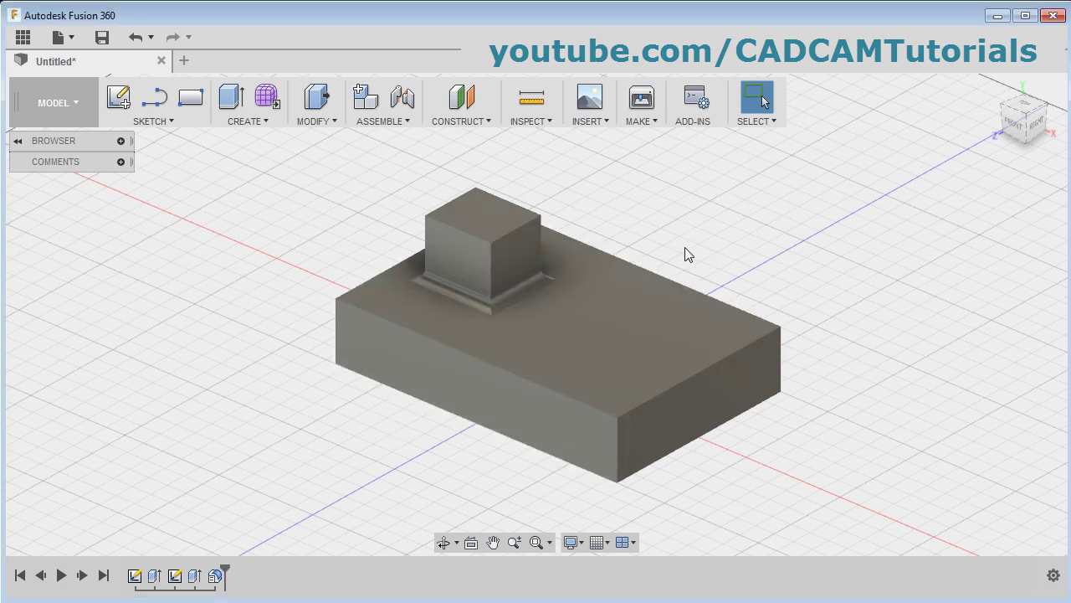
Start a mirror of type Features and choose the cube's extrusion and its rule fillet as the objects
click(261, 124)
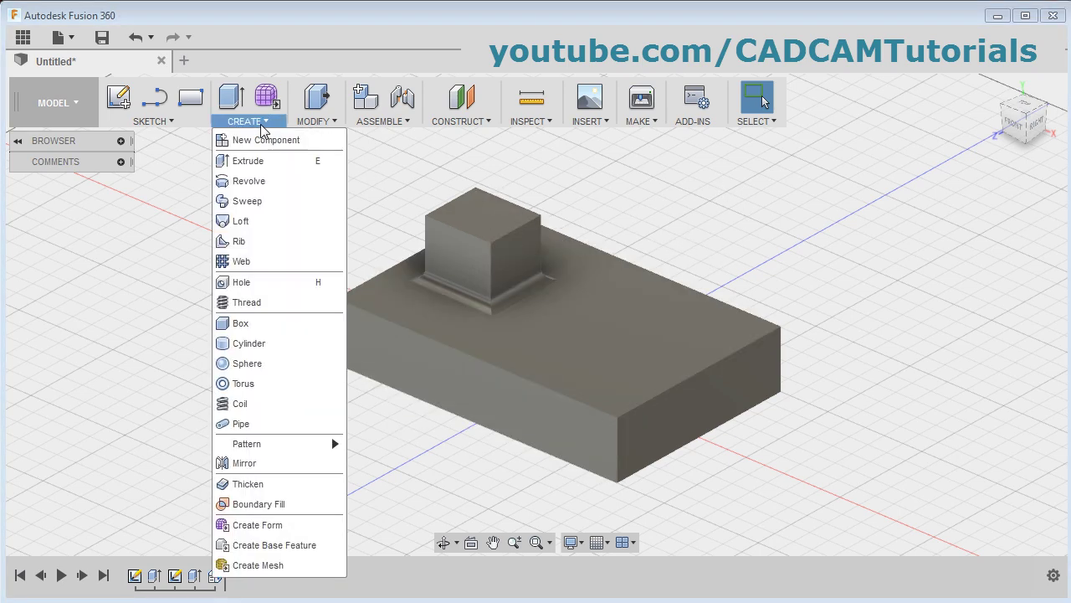
click(250, 469)
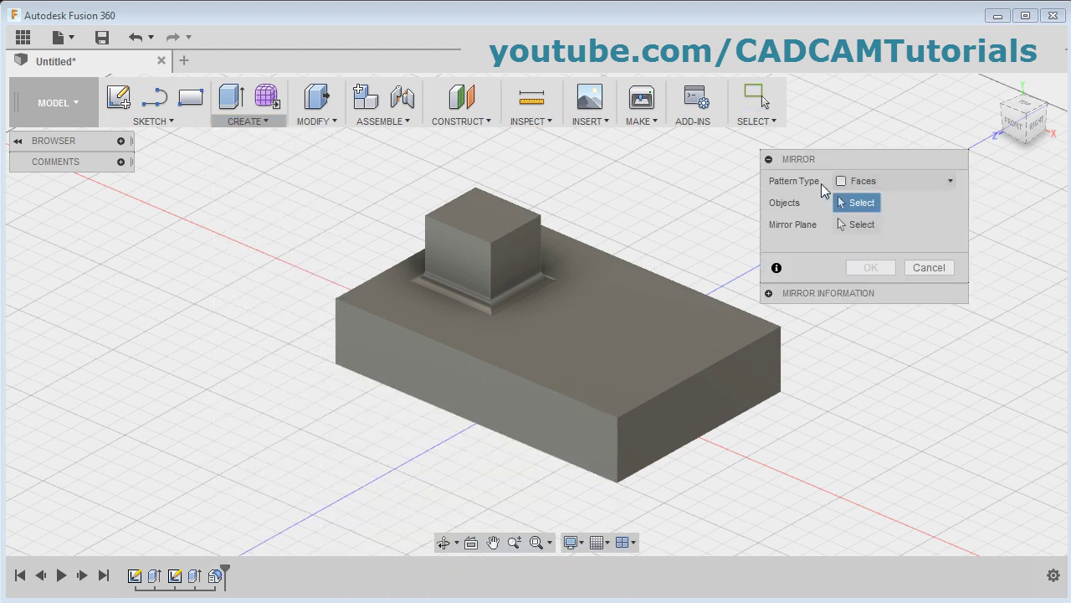
click(948, 183)
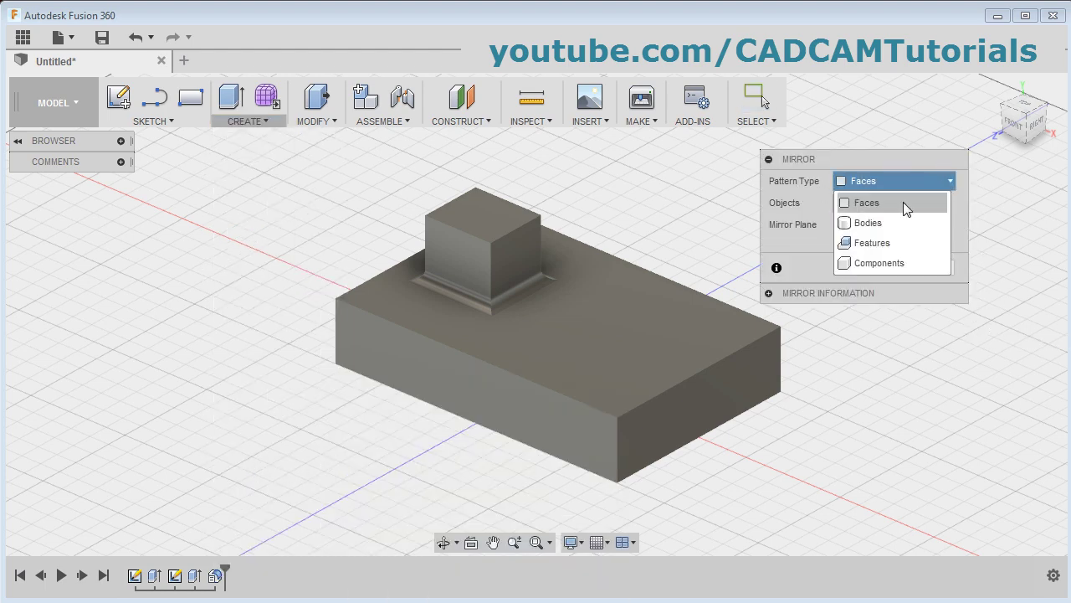
click(895, 244)
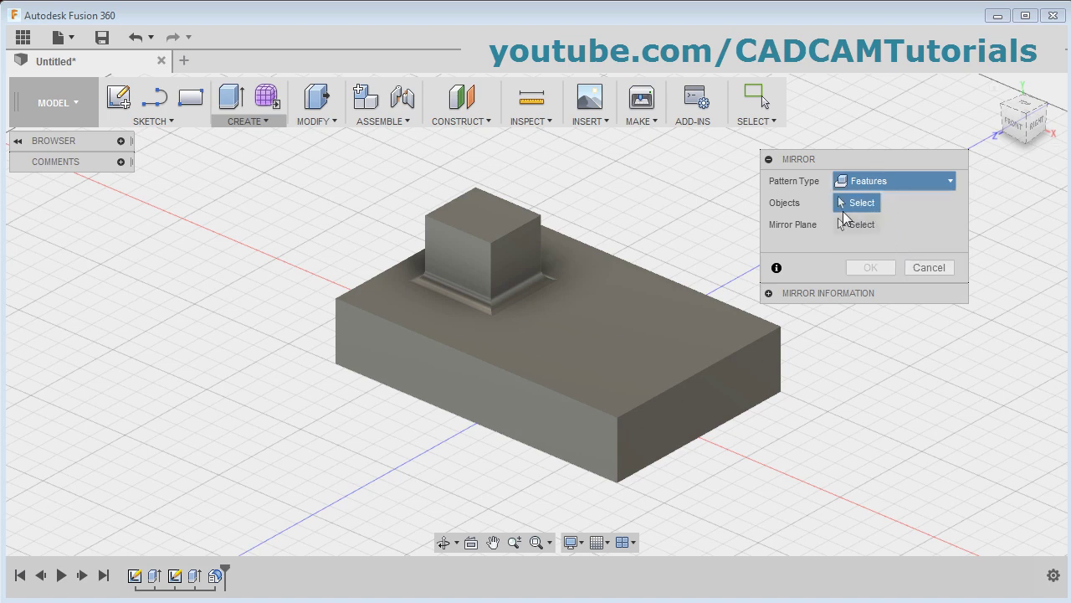
click(194, 578)
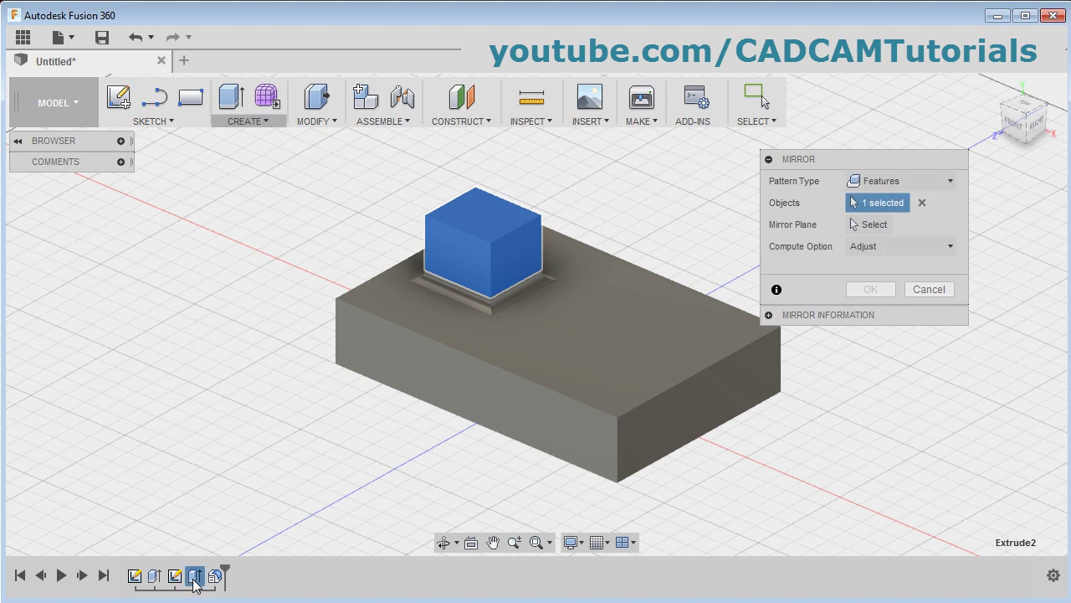
click(215, 576)
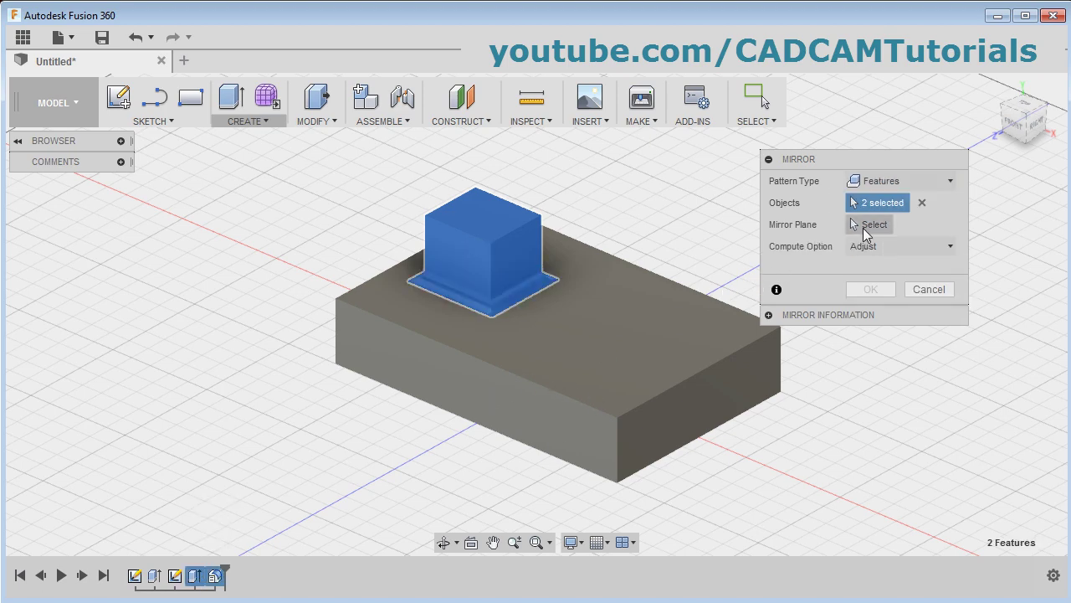
Mirror the selected features across the origin YZ plane with the Optimized compute option
click(867, 232)
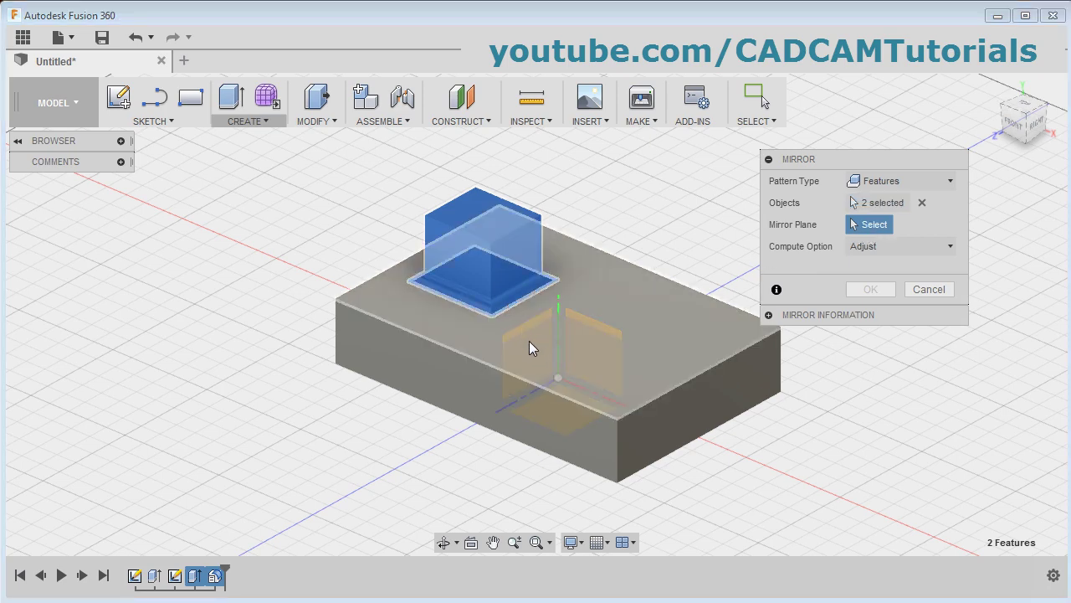
scroll(544, 342, down, 1)
scroll(544, 341, up, 3)
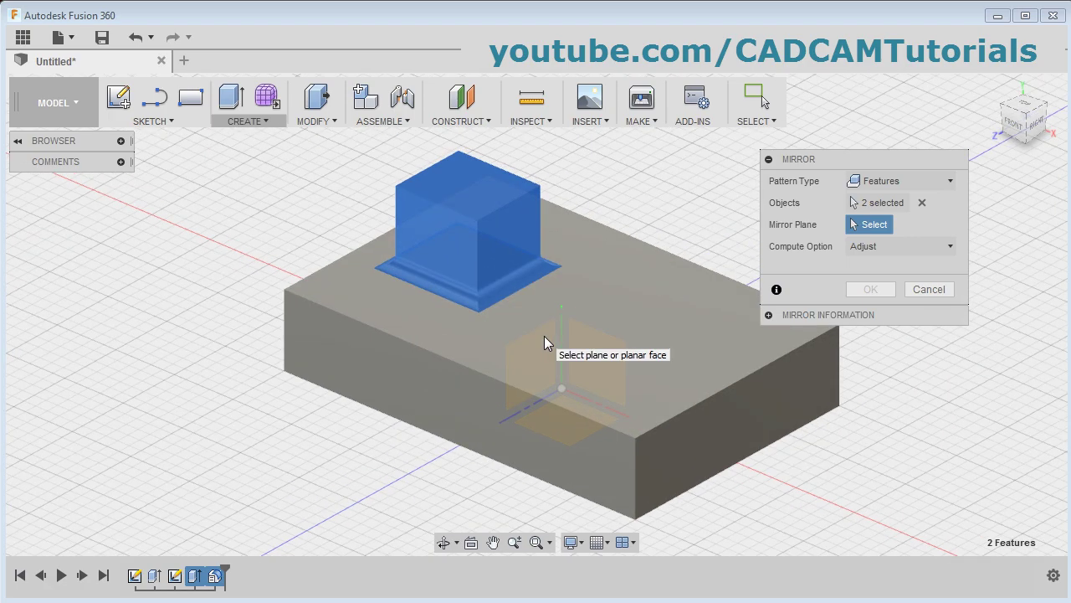
scroll(544, 341, down, 4)
scroll(544, 334, down, 6)
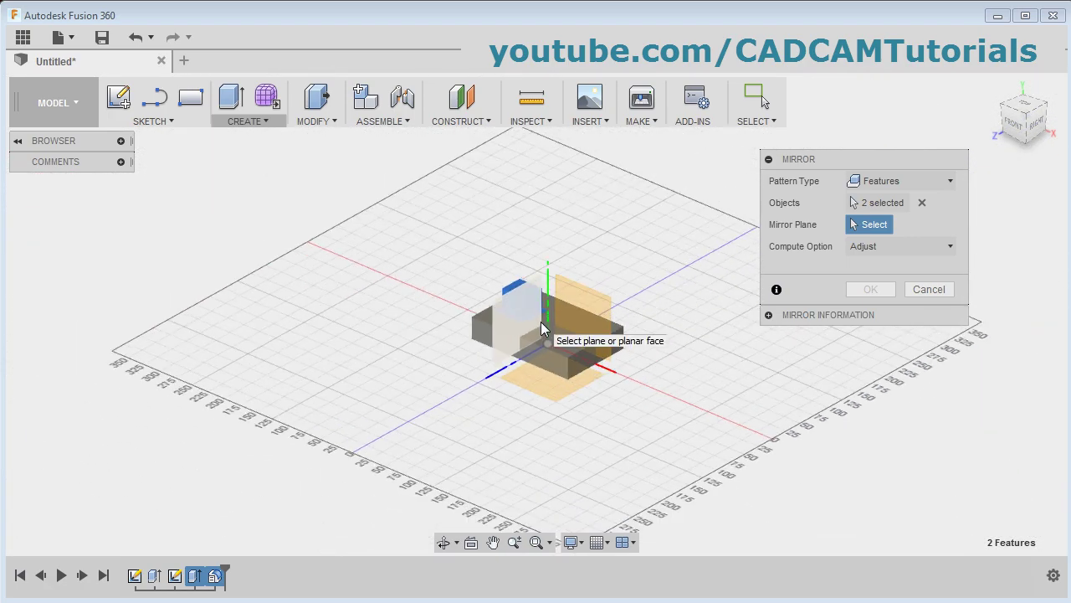
scroll(539, 320, down, 1)
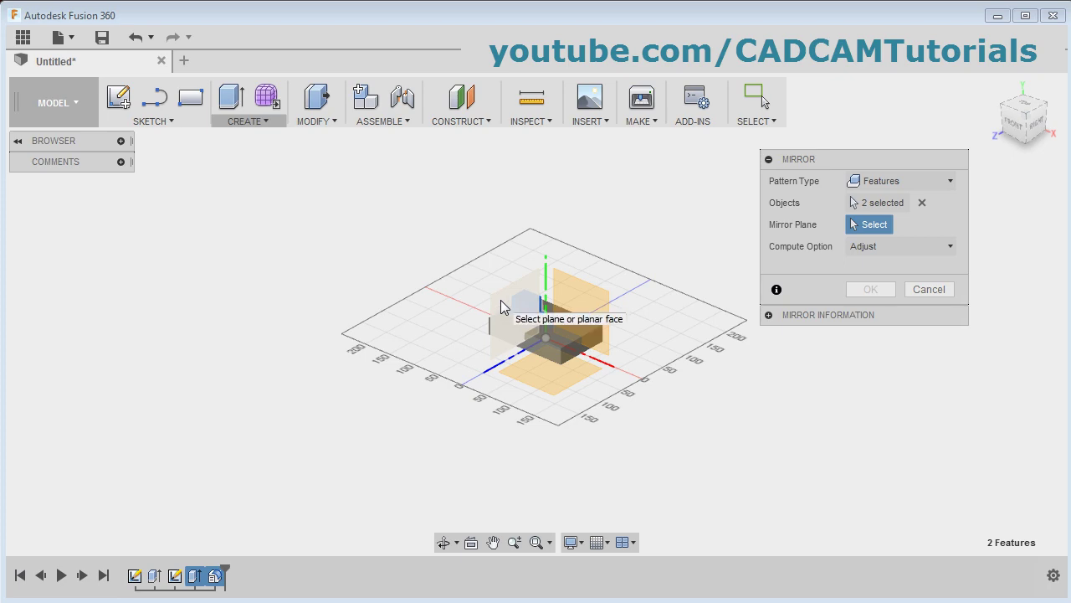
click(500, 299)
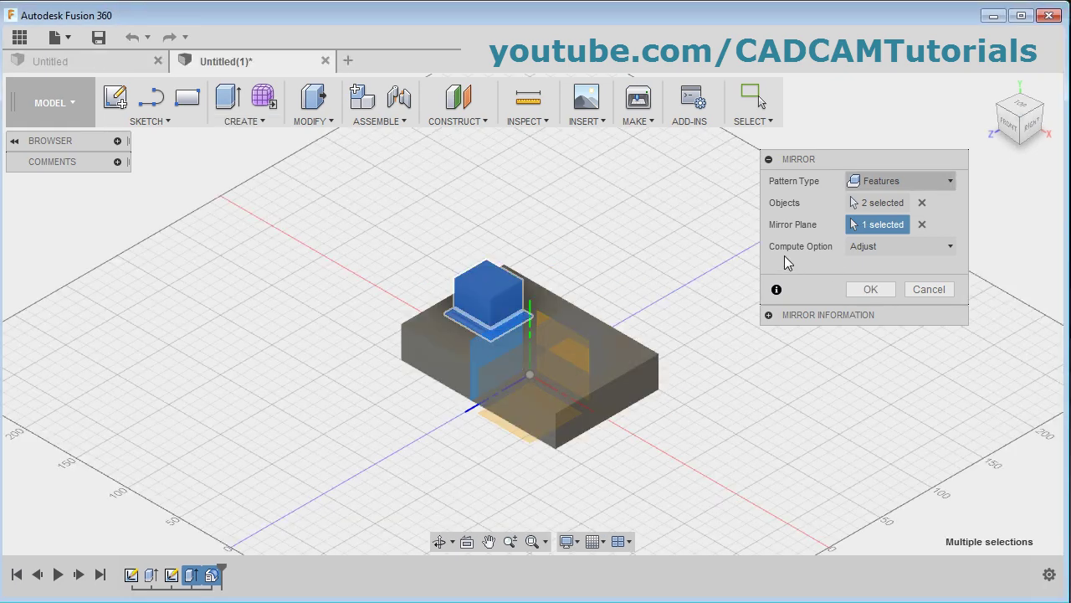
click(920, 247)
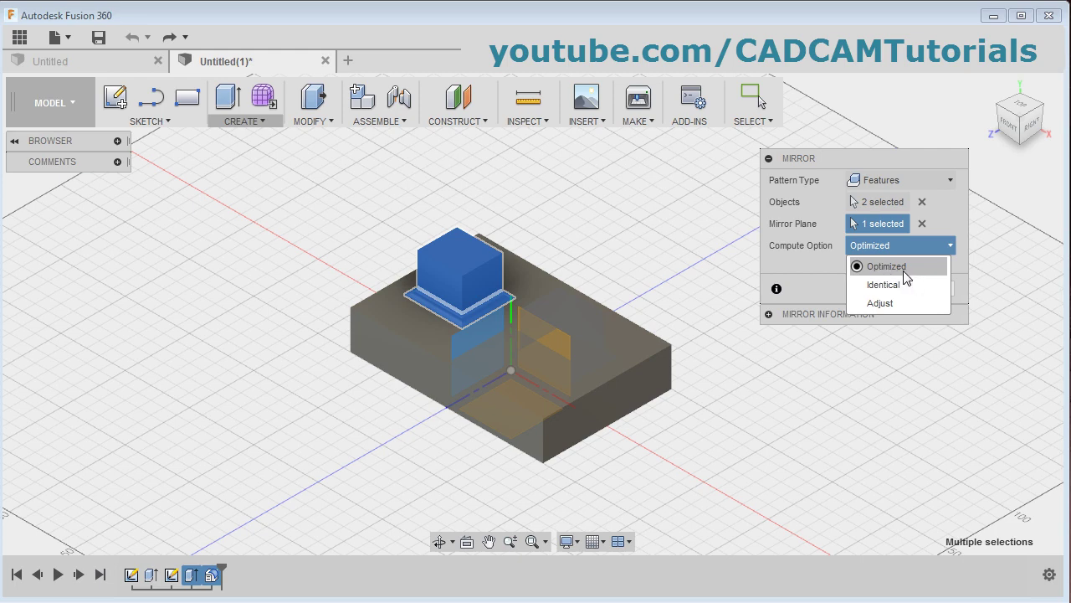
click(904, 272)
click(871, 288)
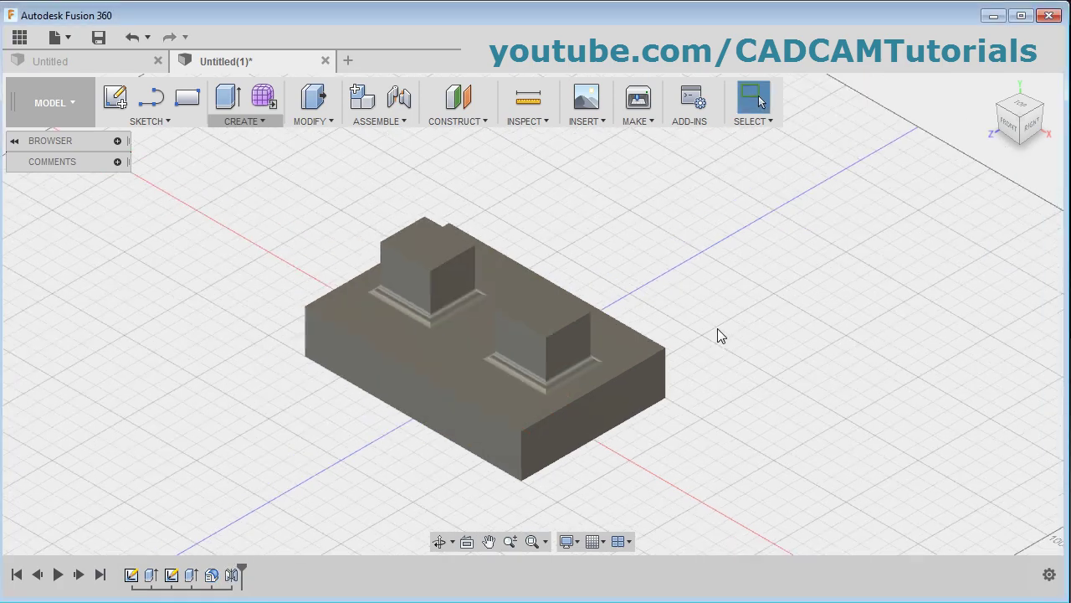
Create a construction plane offset -10 mm from the block's long front side face
scroll(612, 295, up, 3)
scroll(741, 248, down, 3)
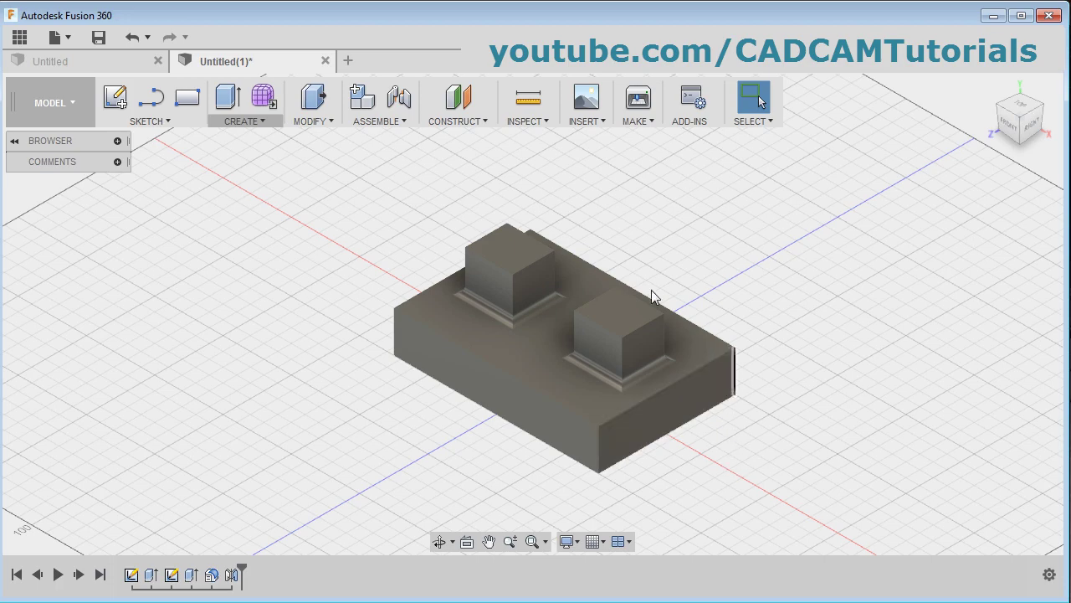
click(486, 124)
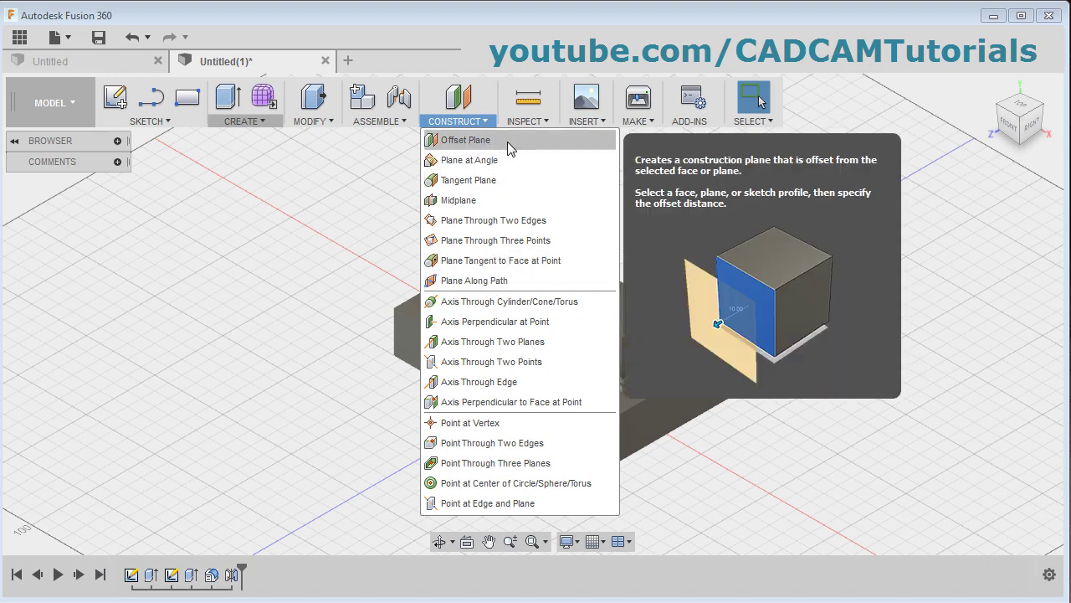
click(471, 143)
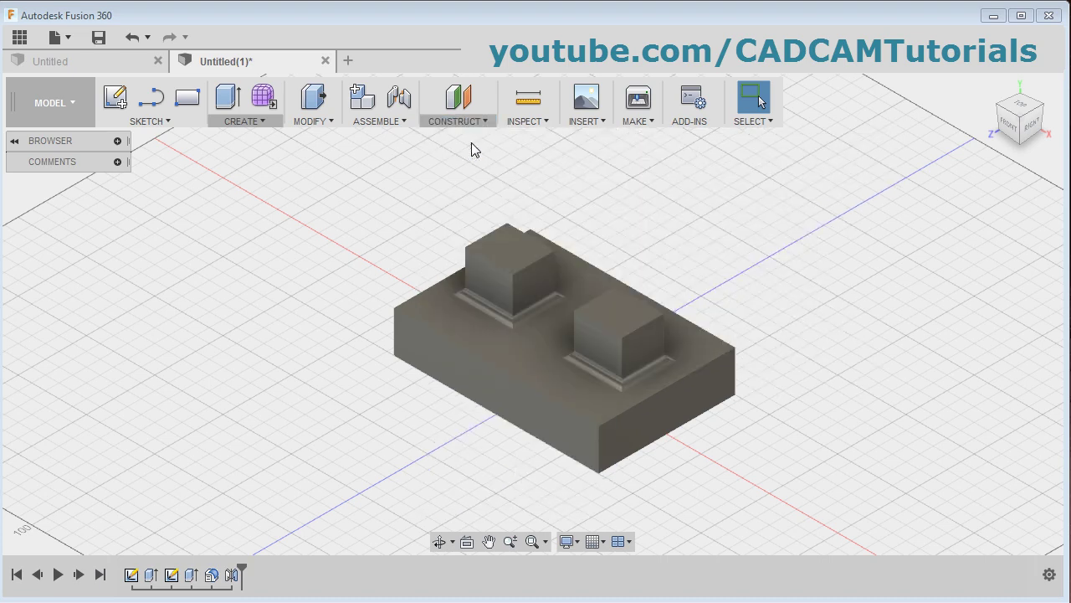
click(472, 381)
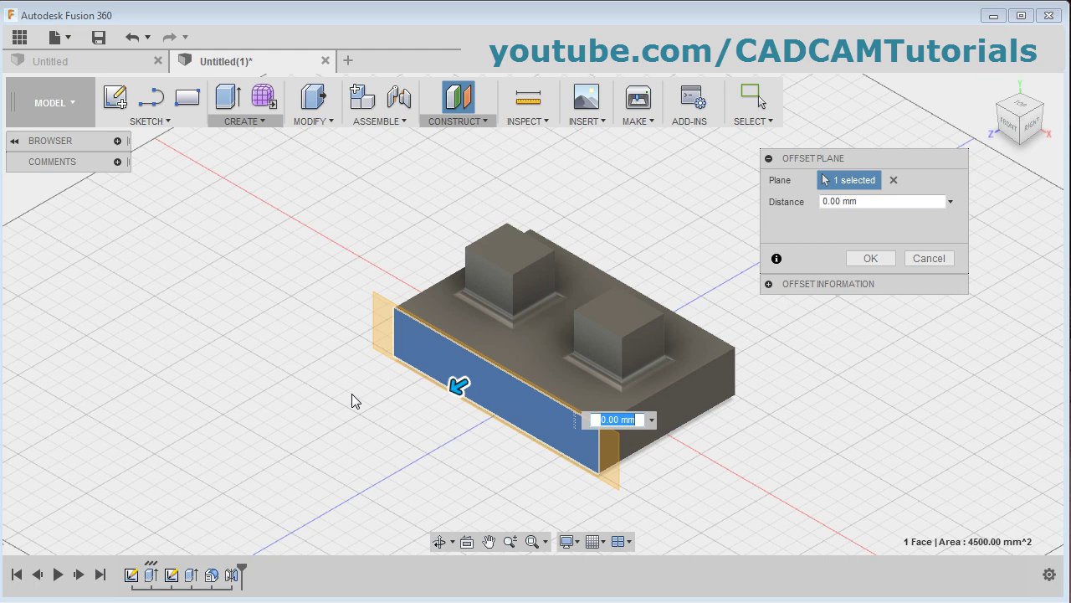
text(10)
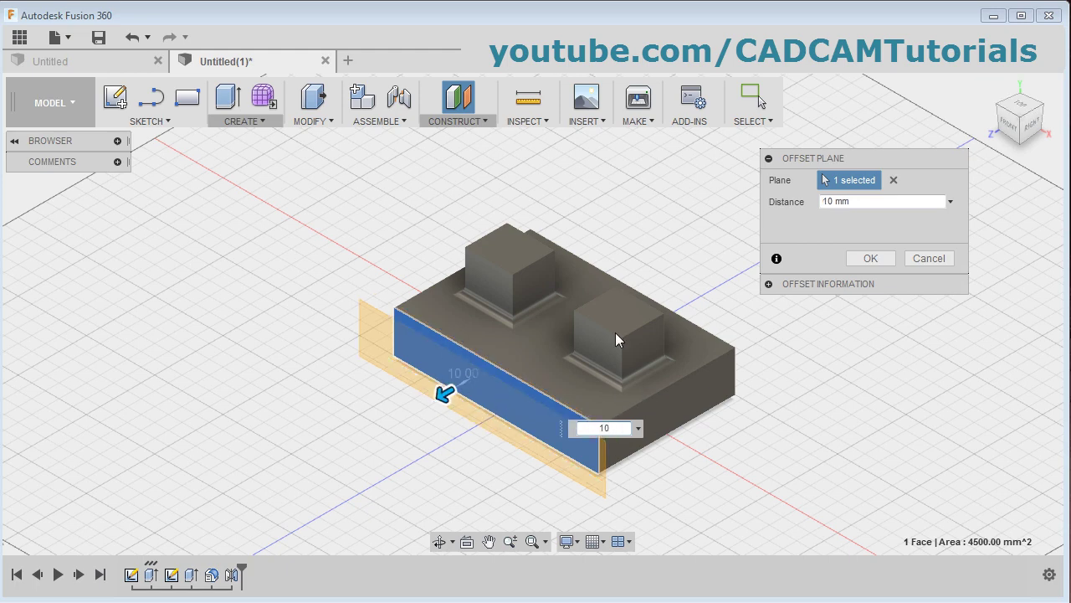
double_click(604, 427)
text(-1)
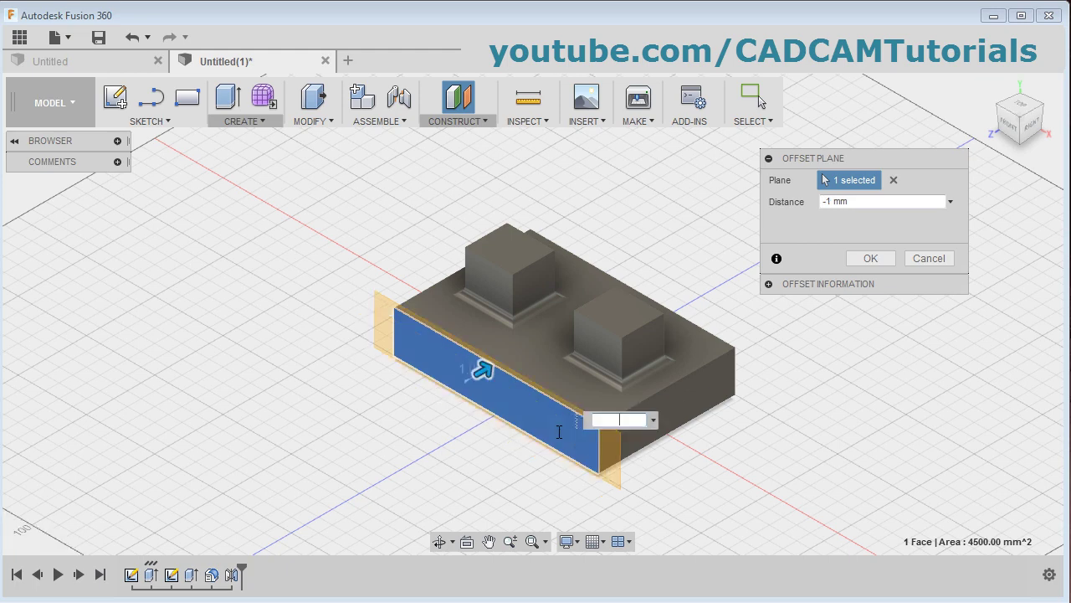
text(0)
key(Return)
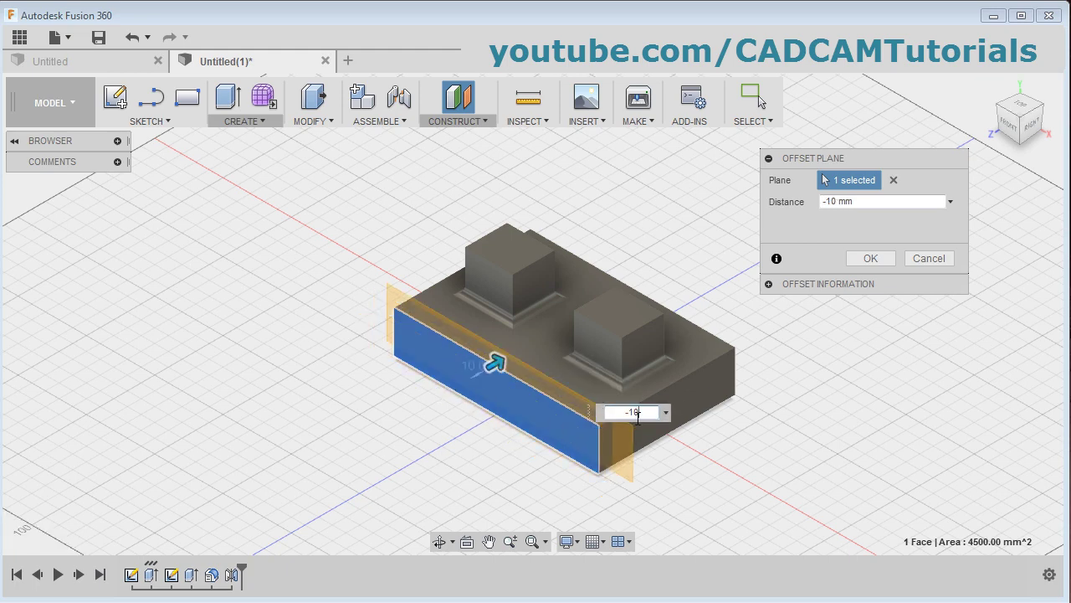
click(883, 263)
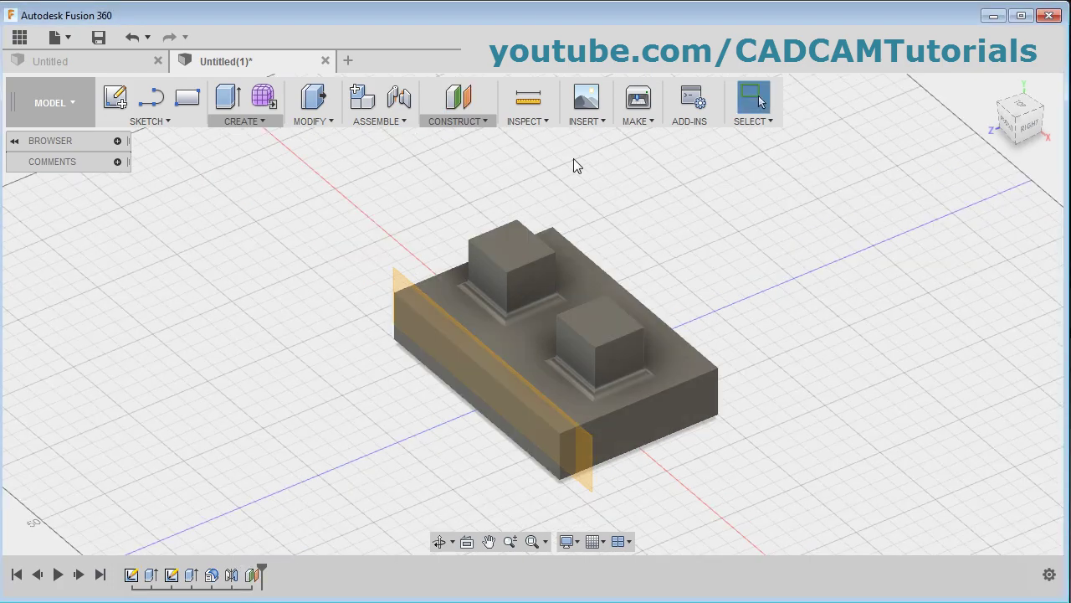
Create a construction plane at -50 degrees through the long rear edge of the block's top face
click(485, 123)
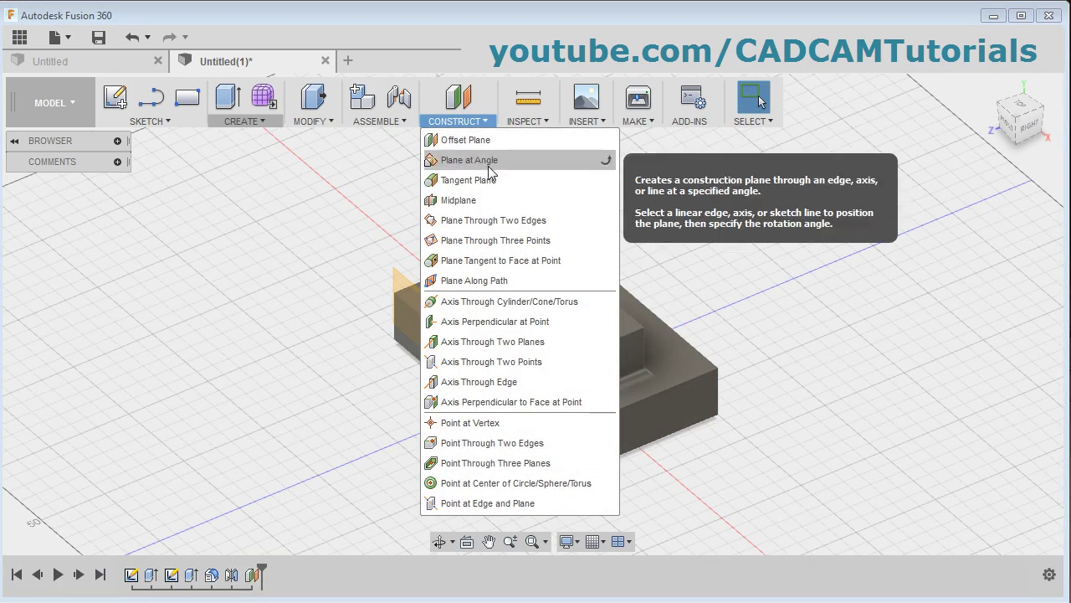
click(483, 161)
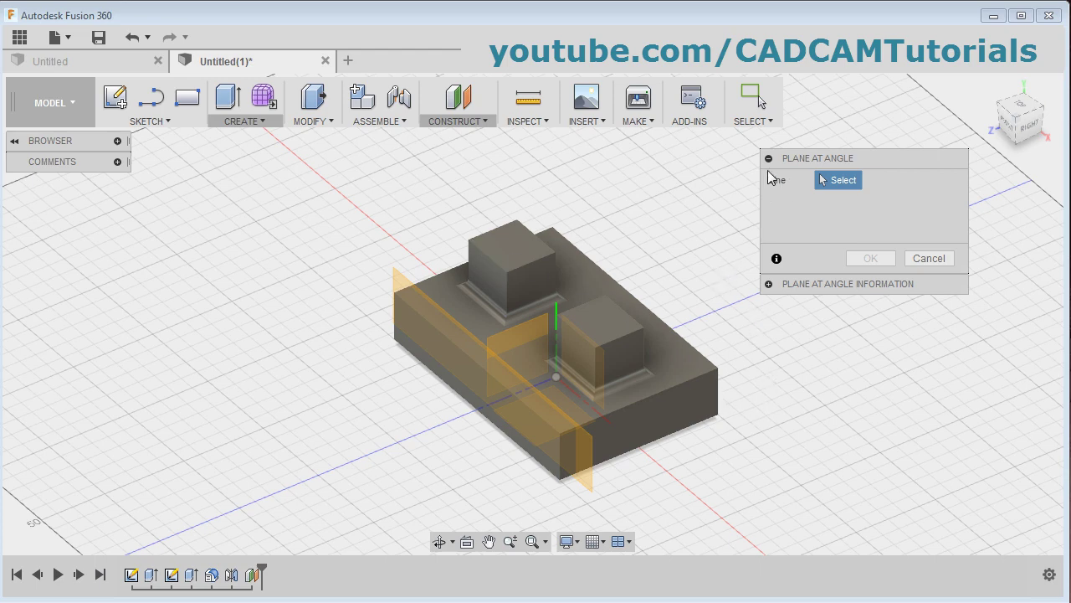
click(682, 337)
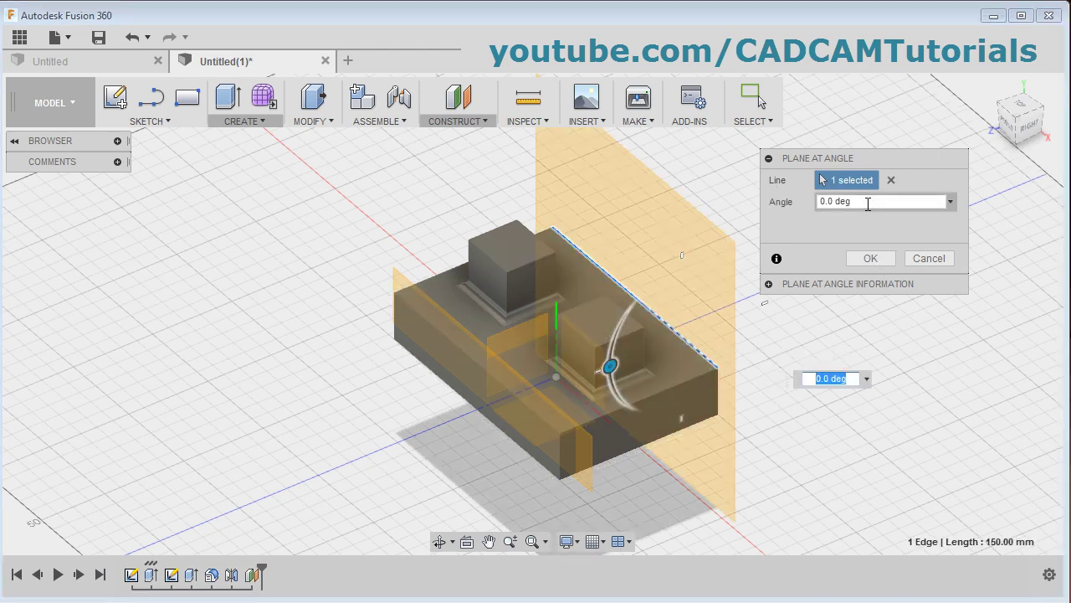
drag(870, 202, 780, 206)
text(45)
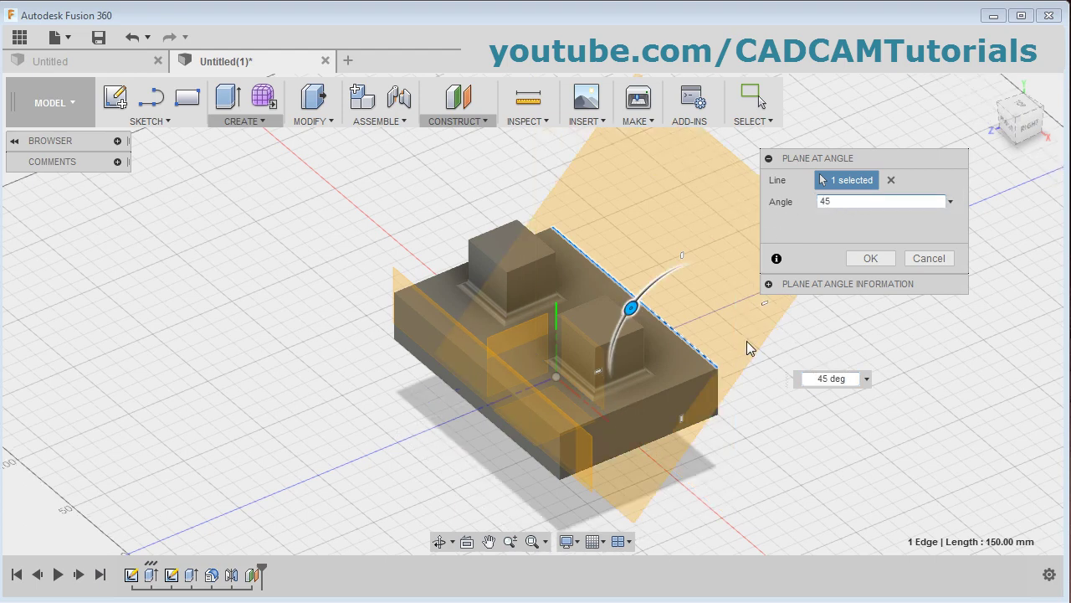
drag(842, 202, 821, 204)
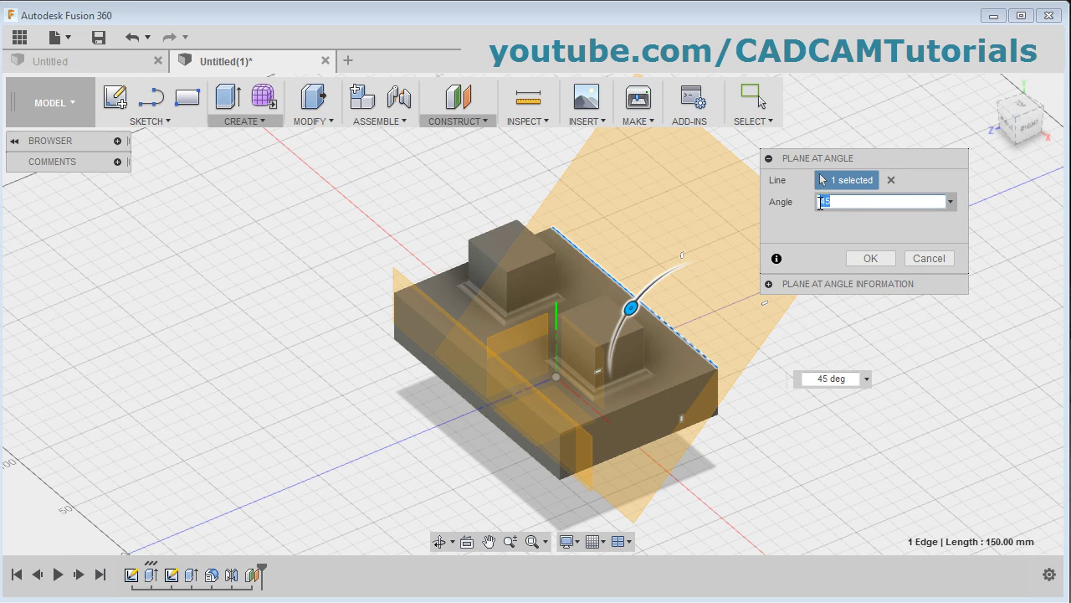
text(-45)
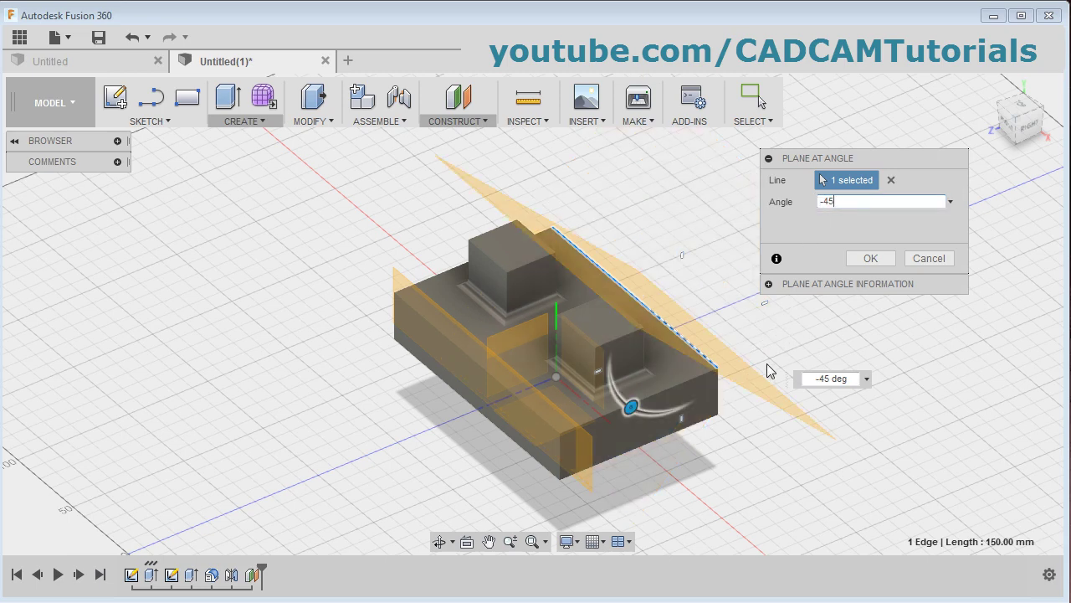
middle_drag(694, 430, 643, 405)
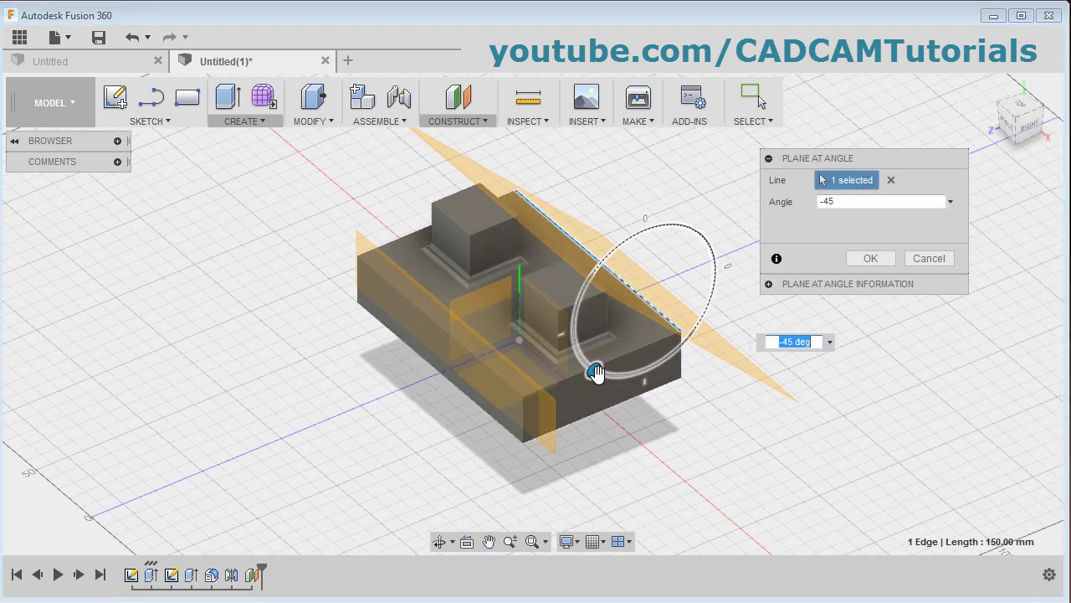
mouse_move(607, 363)
mouse_down()
mouse_move(633, 370)
mouse_move(580, 357)
mouse_move(608, 368)
mouse_up()
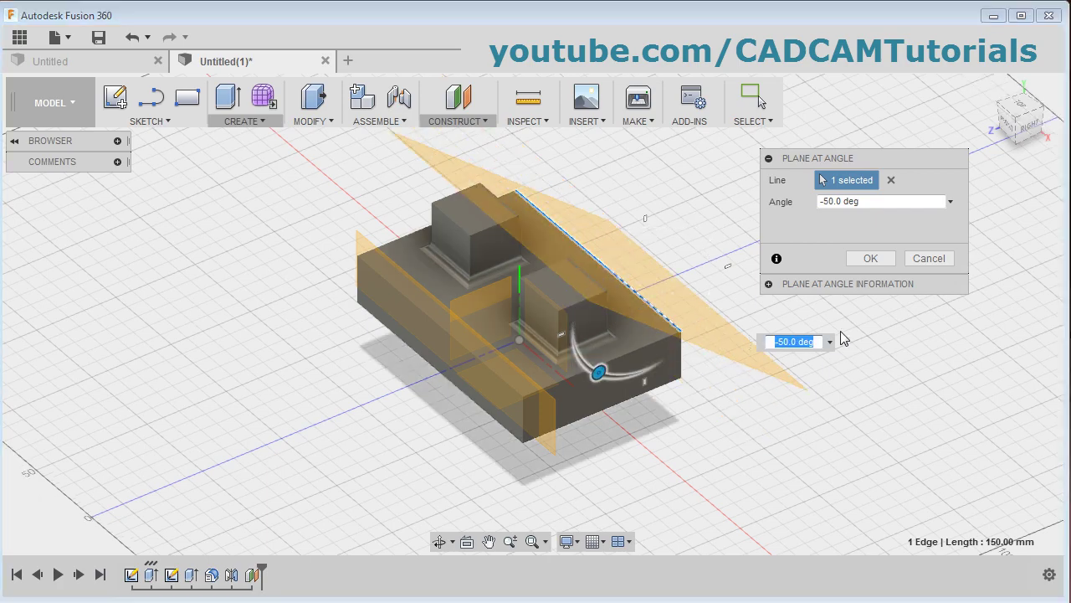
click(870, 258)
click(457, 119)
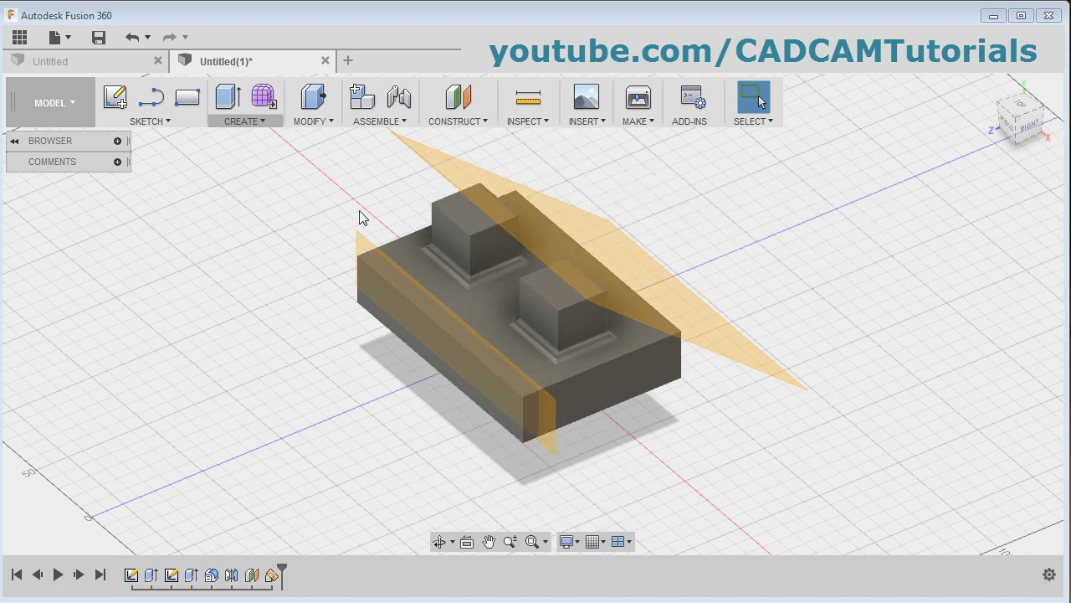
Sketch a center-diameter circle about 28 mm in diameter, centred on the top face of the original cube, and finish the sketch
click(167, 119)
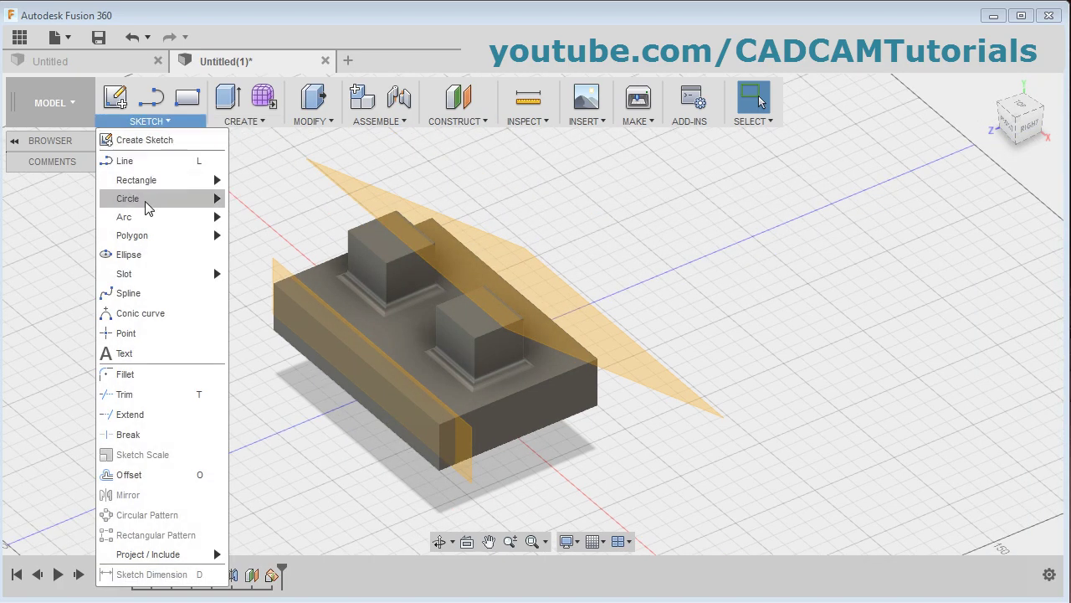
mouse_move(147, 208)
click(259, 208)
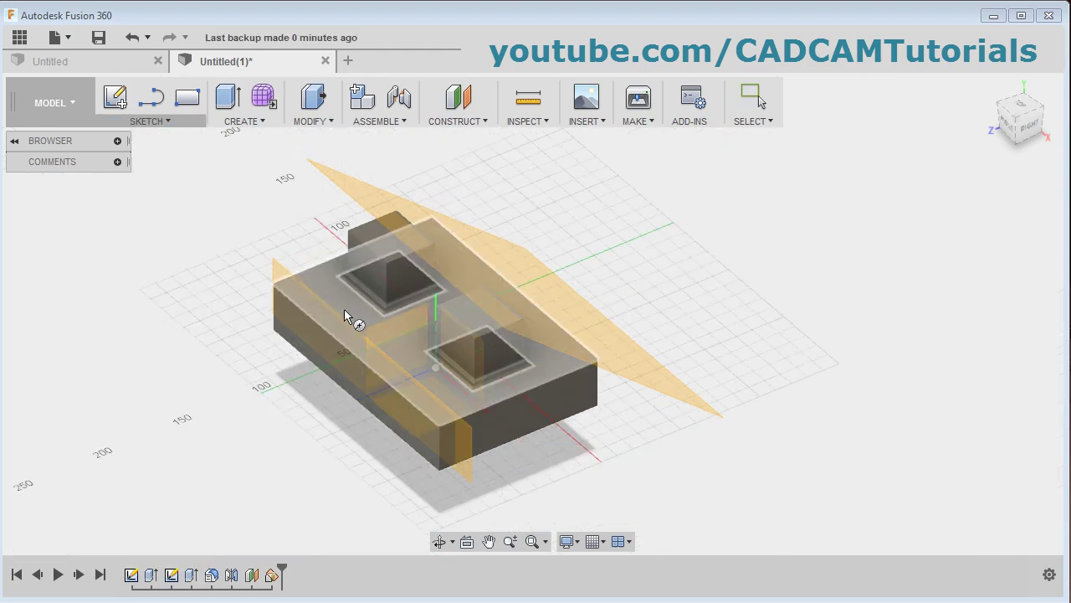
click(376, 238)
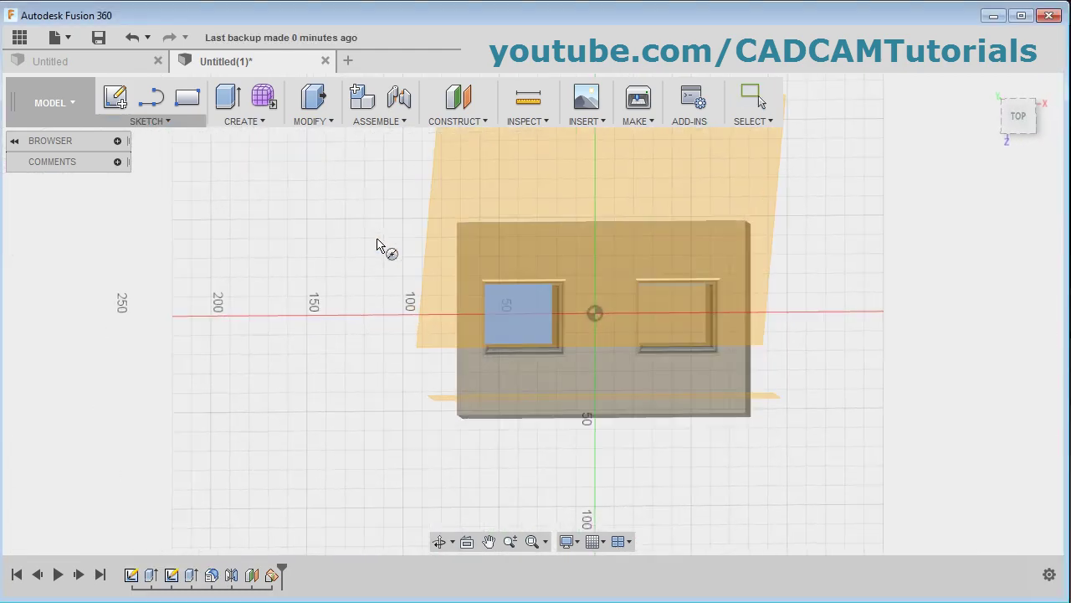
click(539, 299)
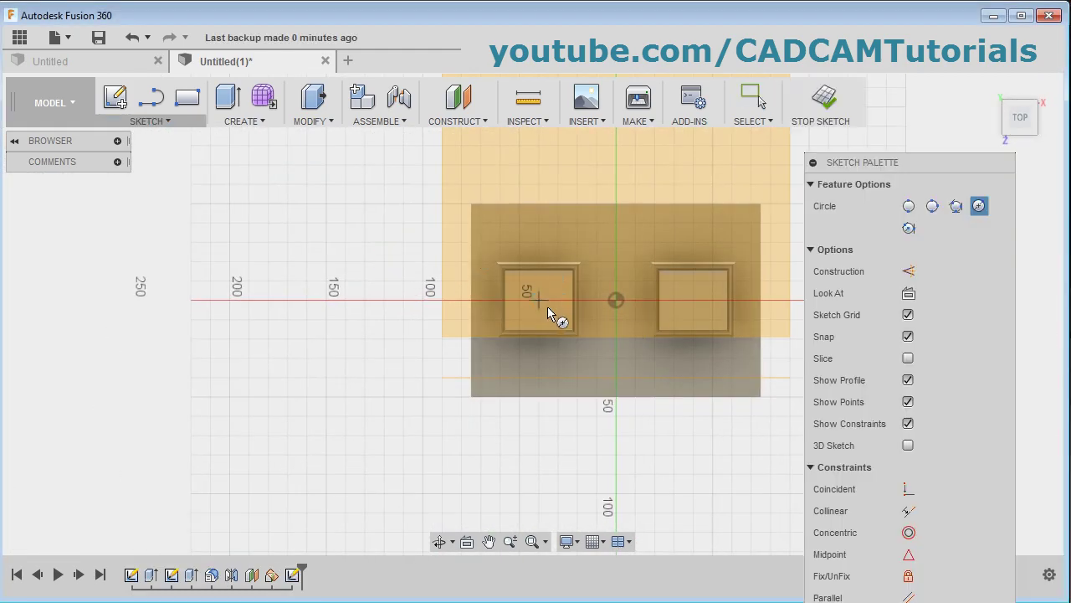
click(555, 312)
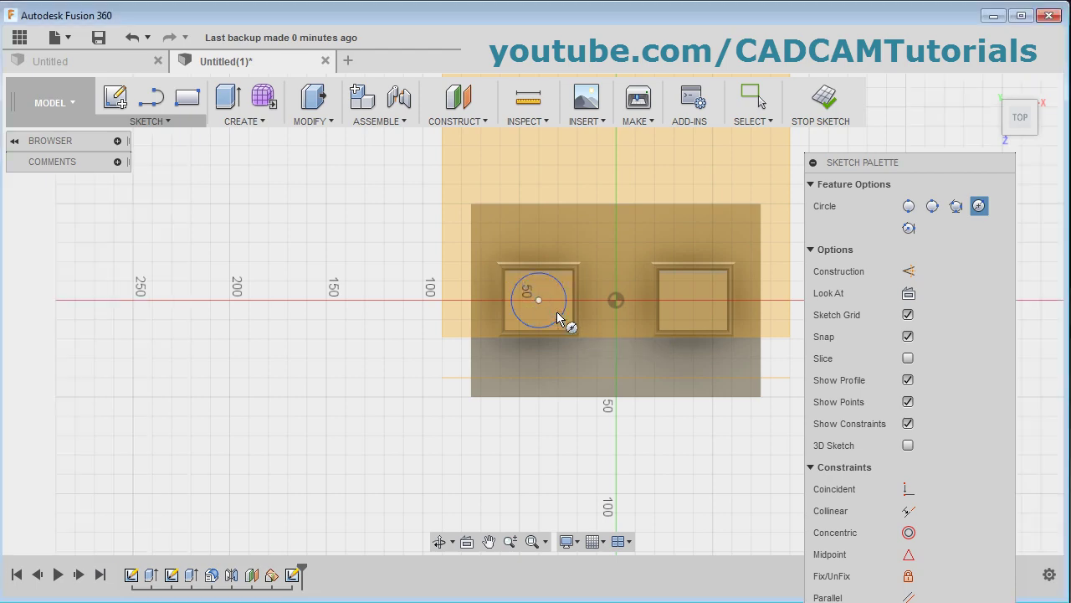
click(825, 101)
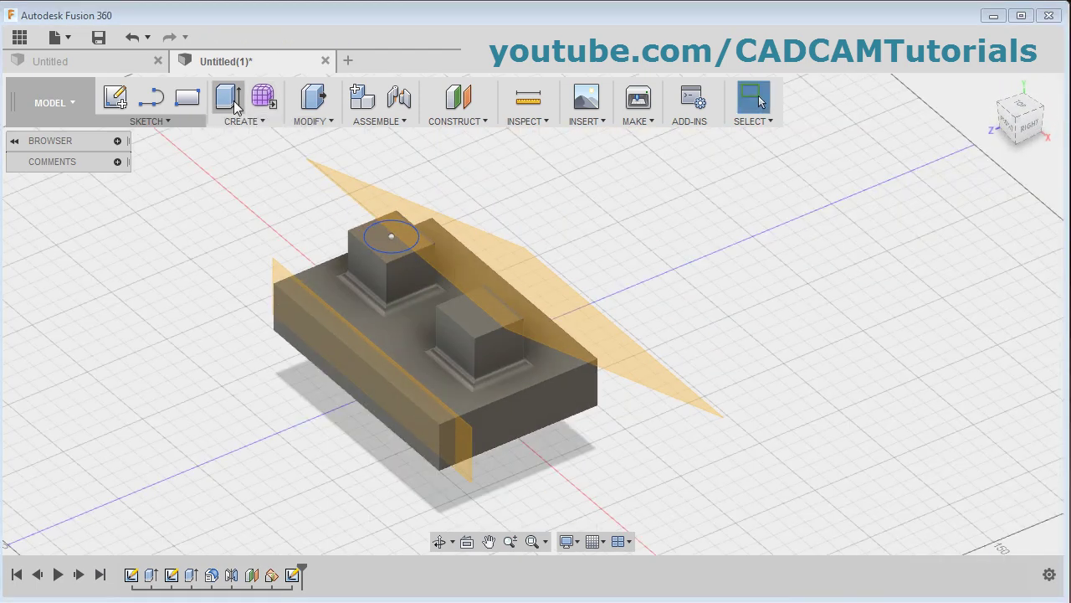
Extrude the circle on the cube's top face upward by 30 mm with the Join operation
click(227, 97)
click(388, 239)
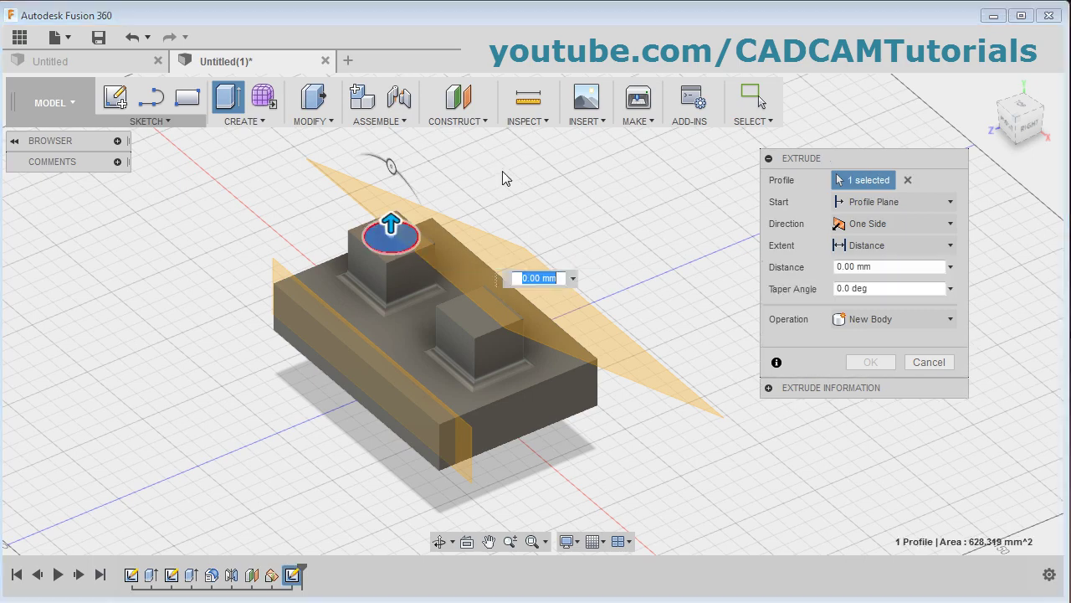
text(30)
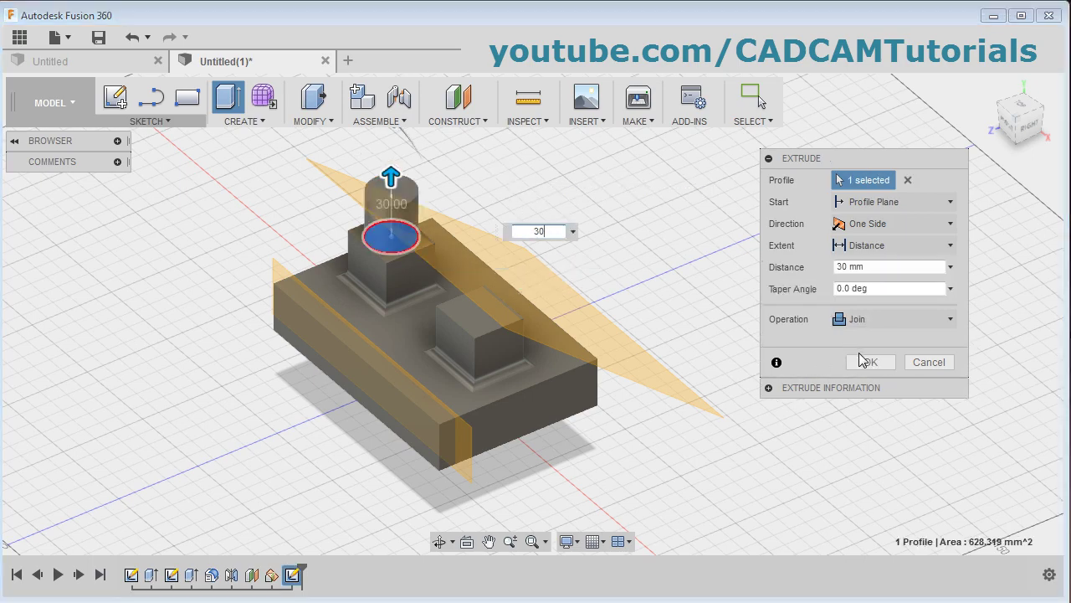
click(864, 362)
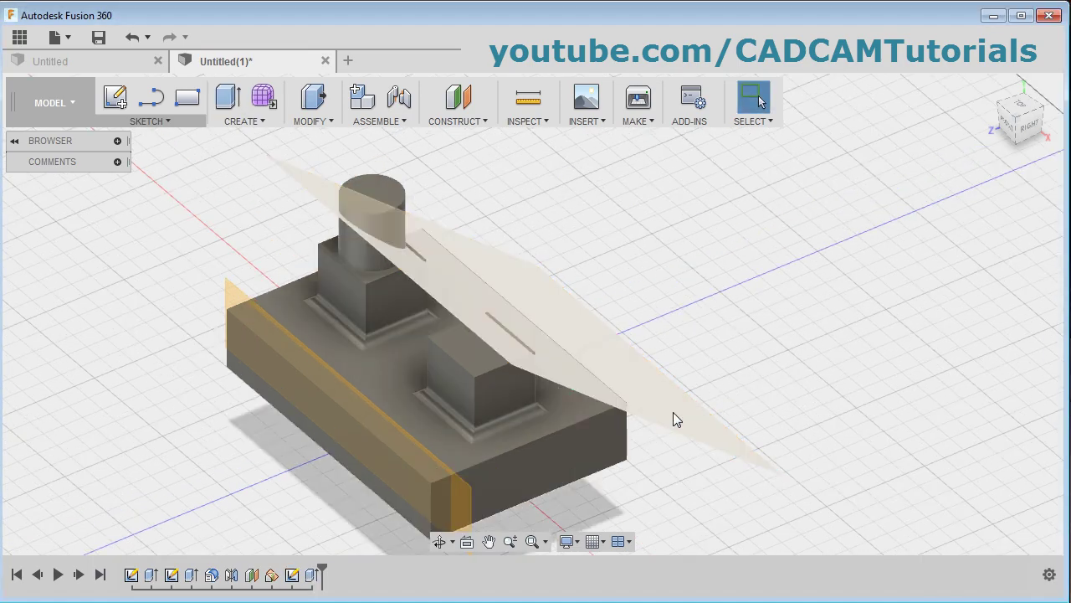
Delete the angled and offset construction planes from the block
right_click(656, 403)
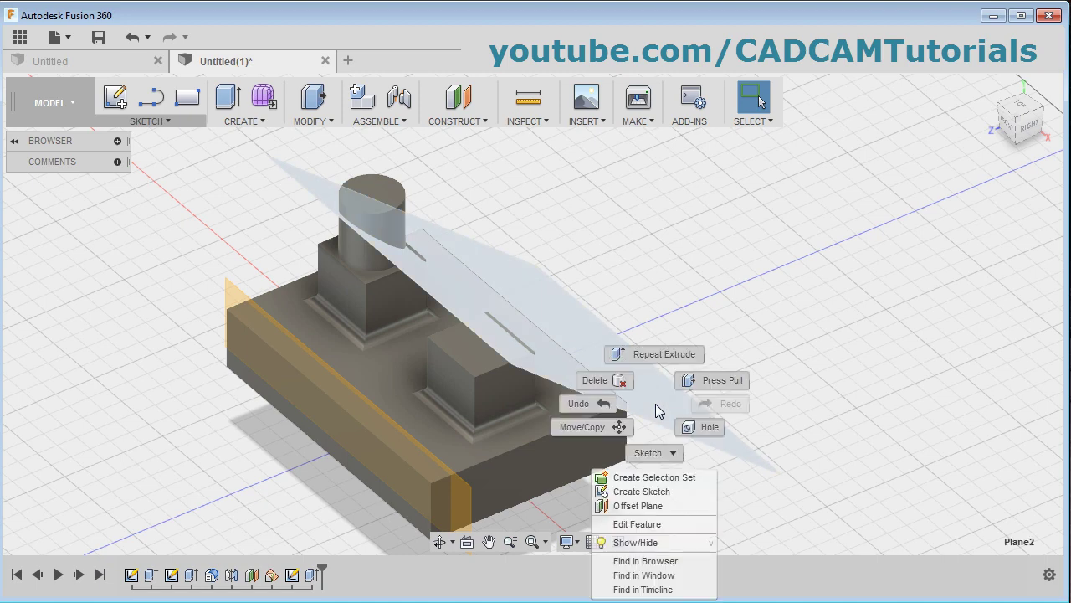
click(592, 382)
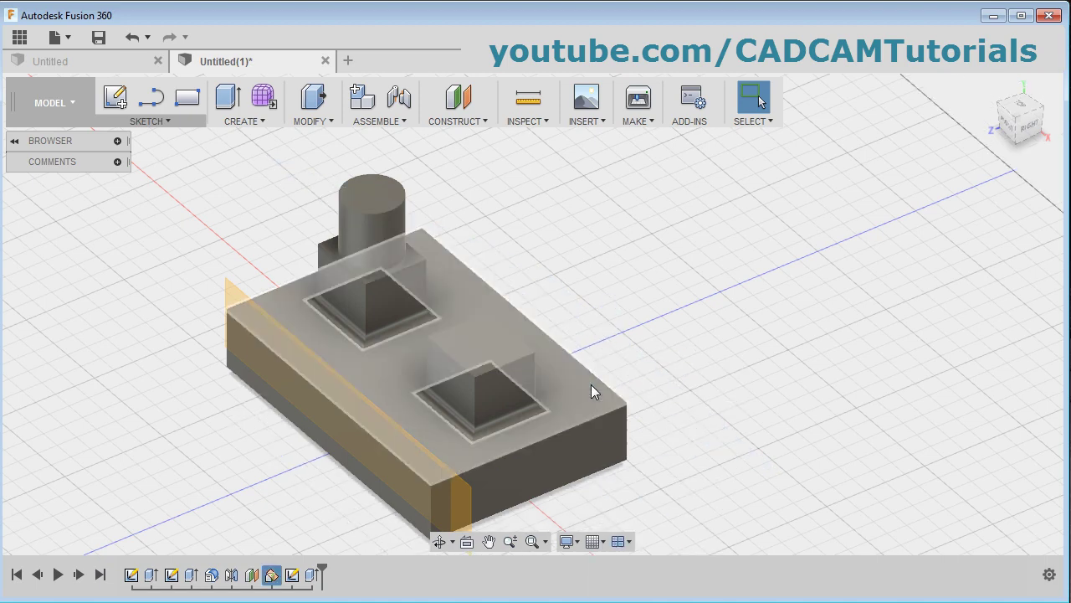
Create a plane tangent to the cylinder at -30 degrees, using the mirrored cube's front face as the reference plane
click(477, 123)
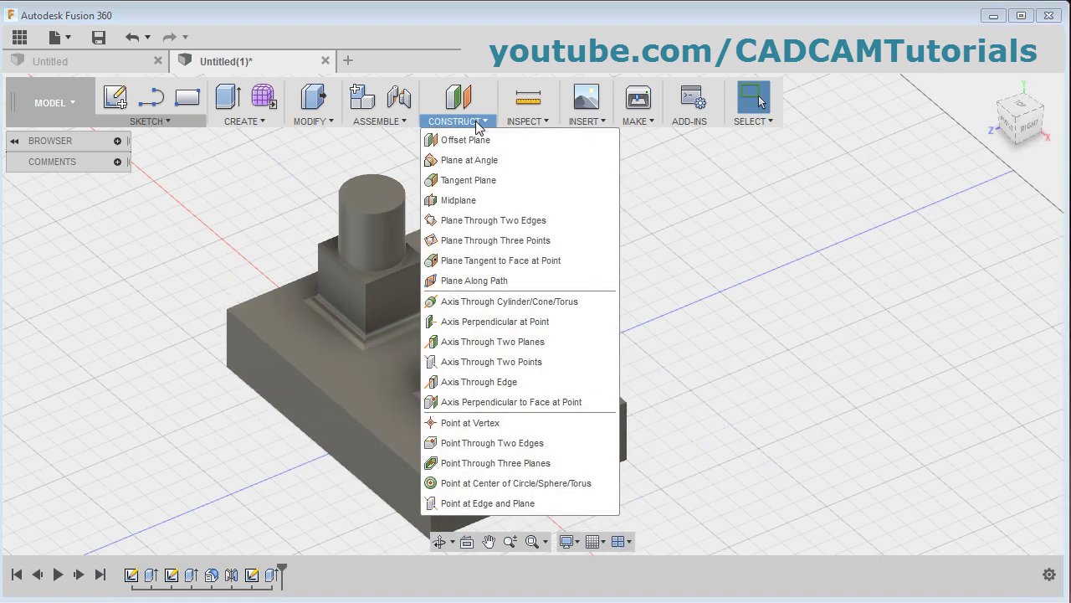
click(483, 182)
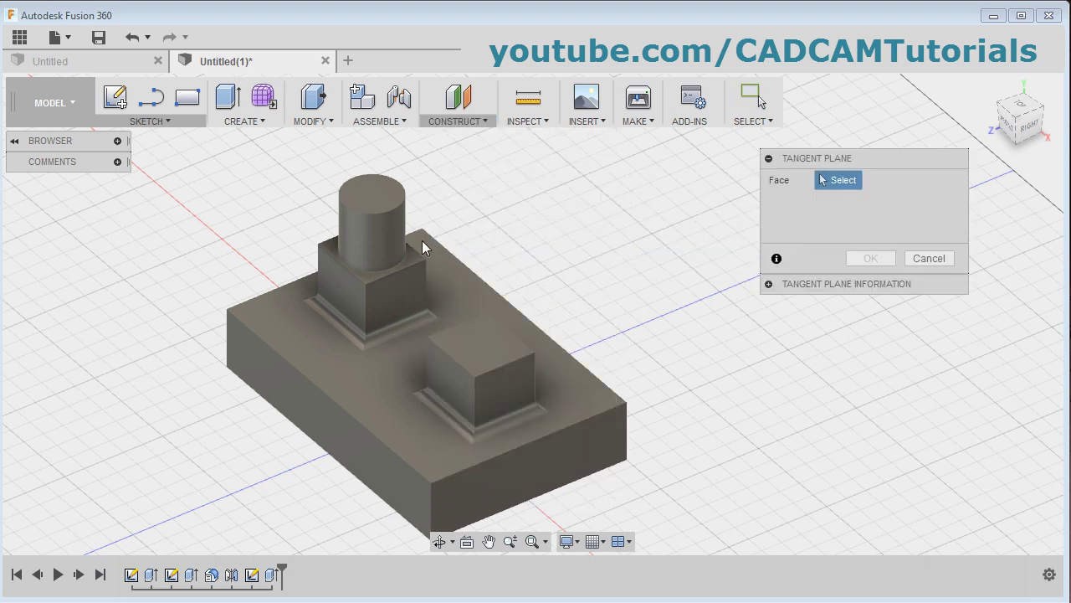
click(387, 237)
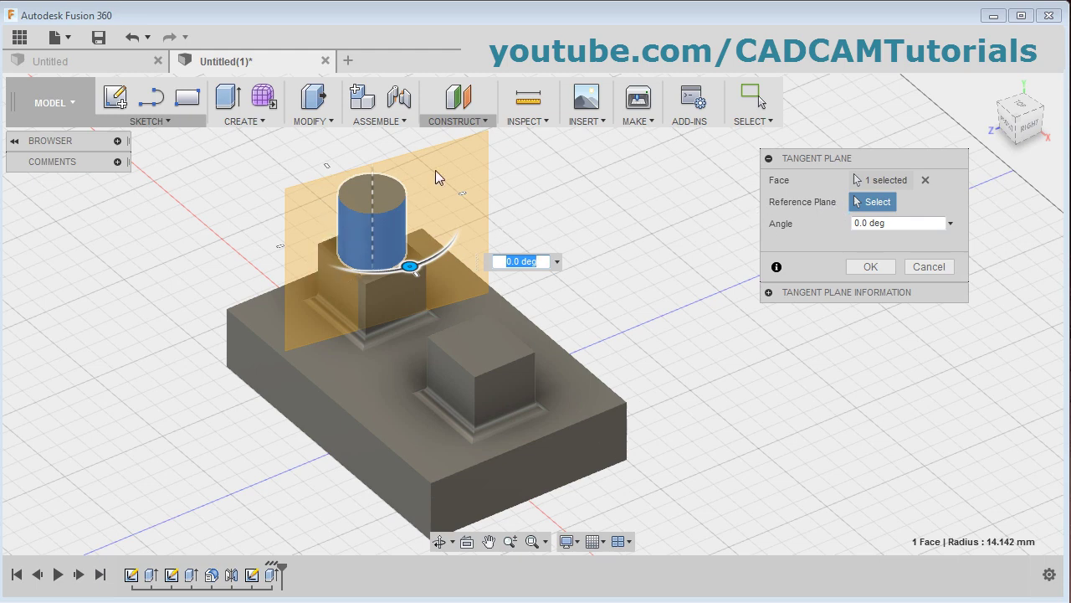
click(456, 392)
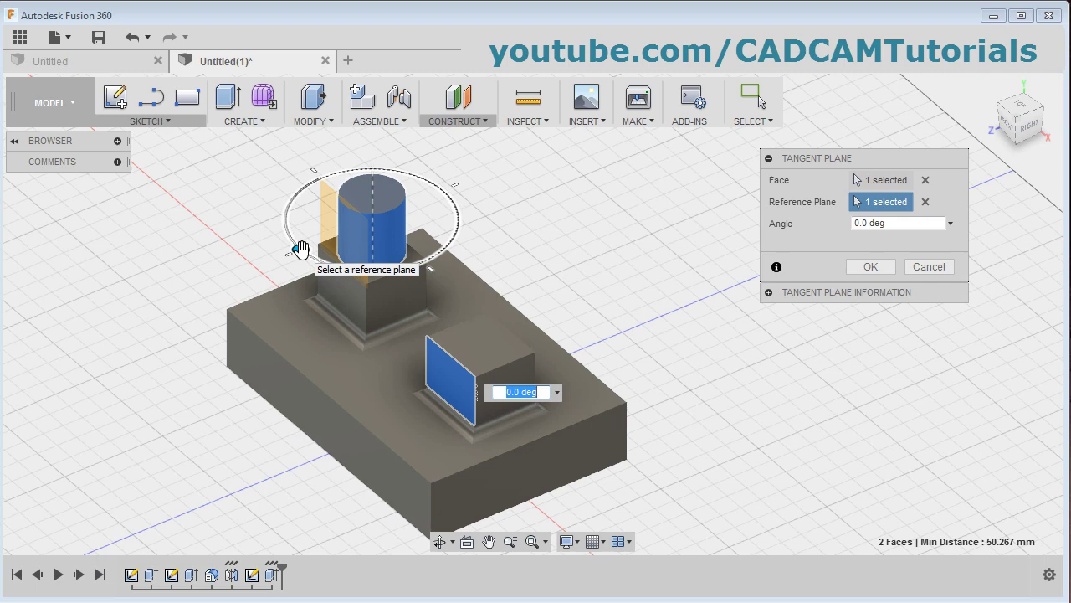
drag(298, 245, 285, 224)
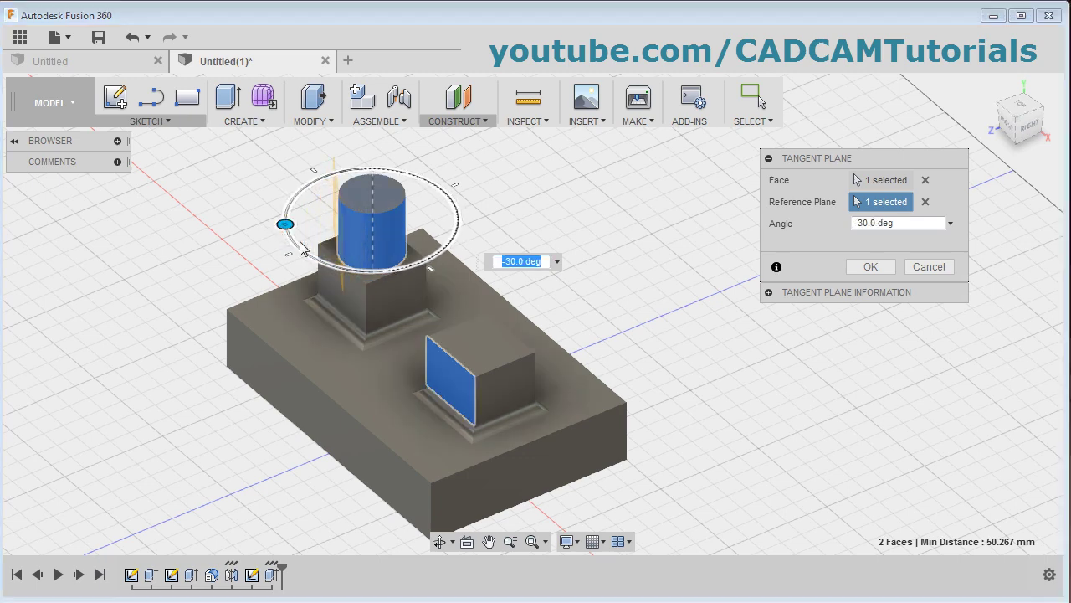
click(871, 266)
Create a midplane between the left and right side faces of the mirrored cube
click(469, 121)
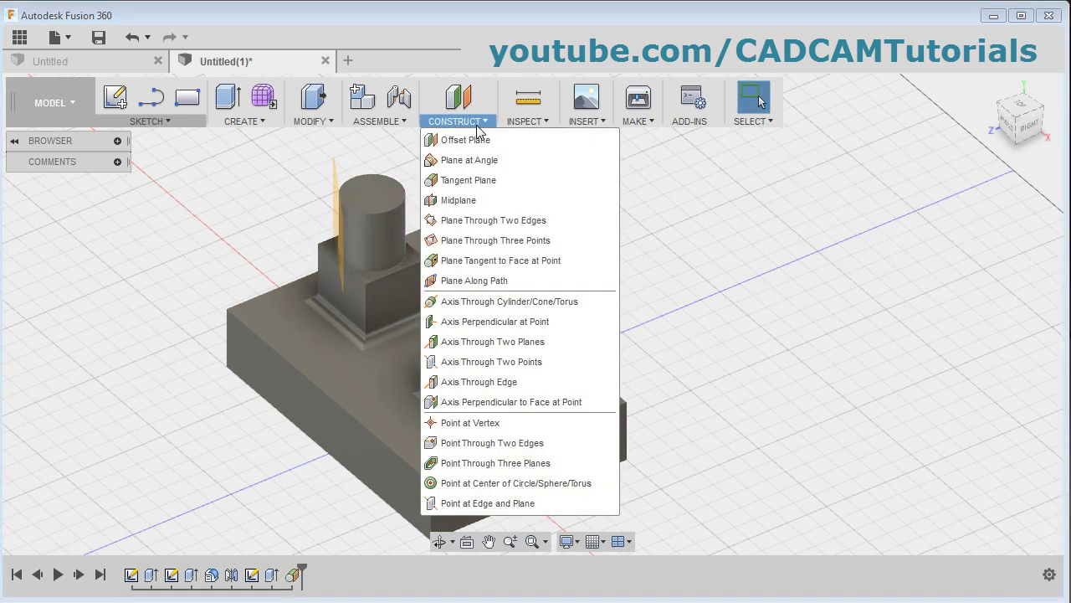
click(483, 201)
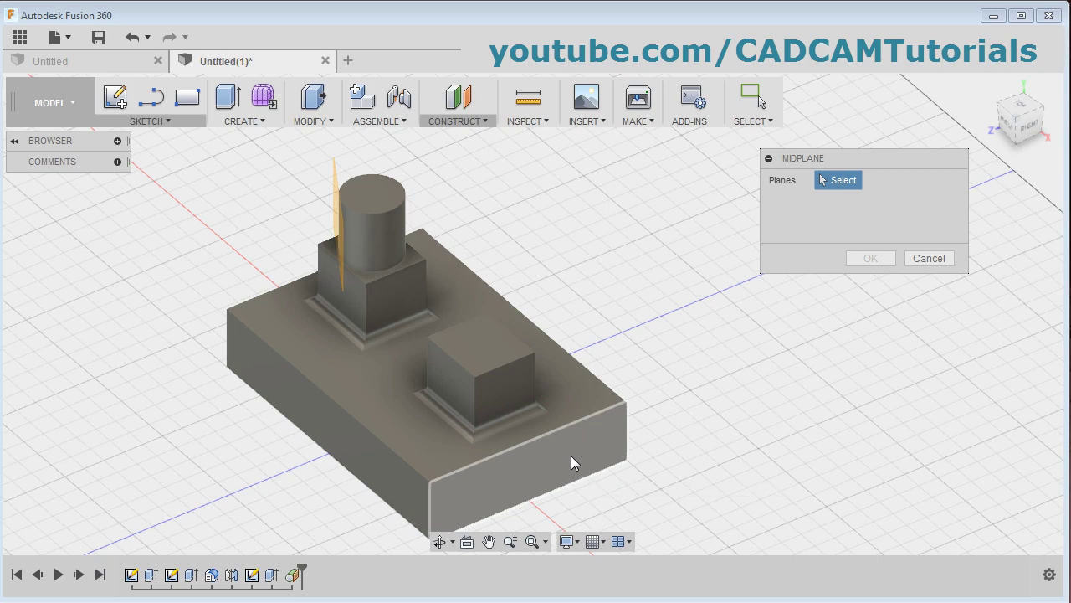
click(495, 405)
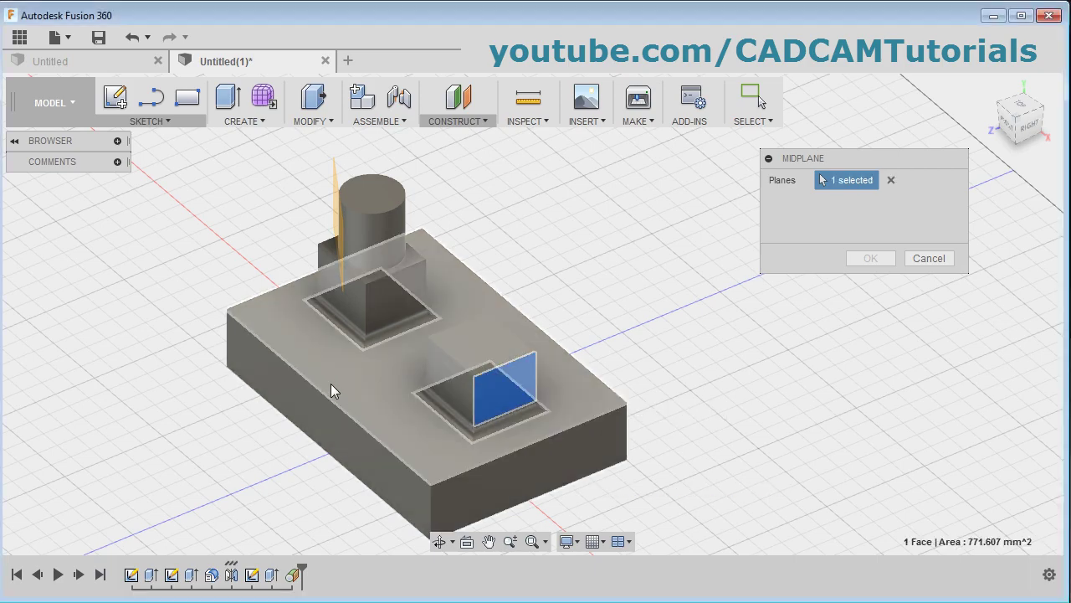
shift+middle_drag(316, 376, 469, 333)
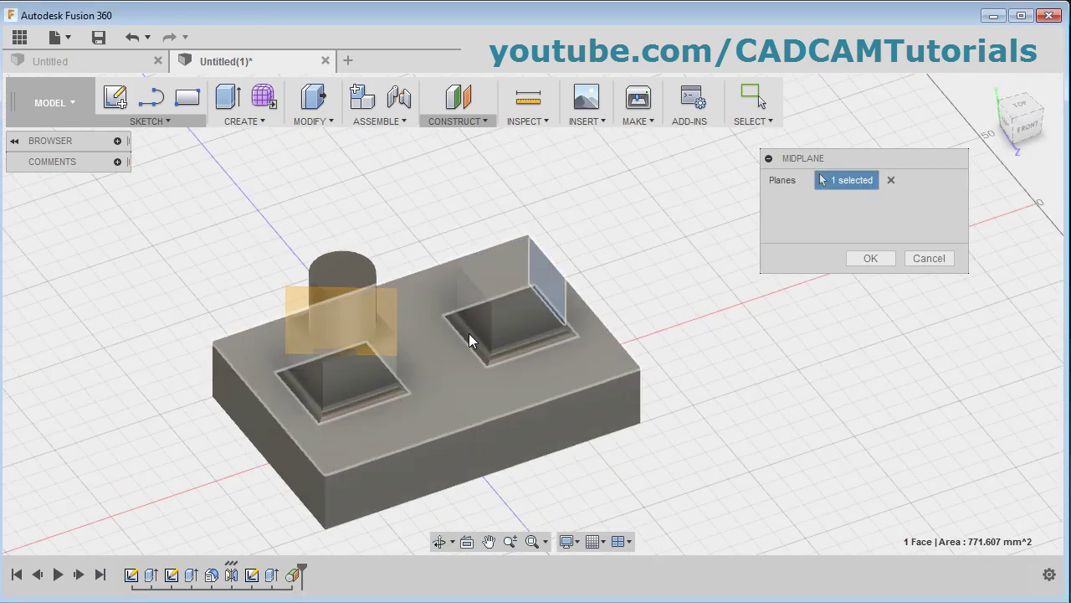
click(480, 307)
shift+middle_drag(665, 362, 610, 349)
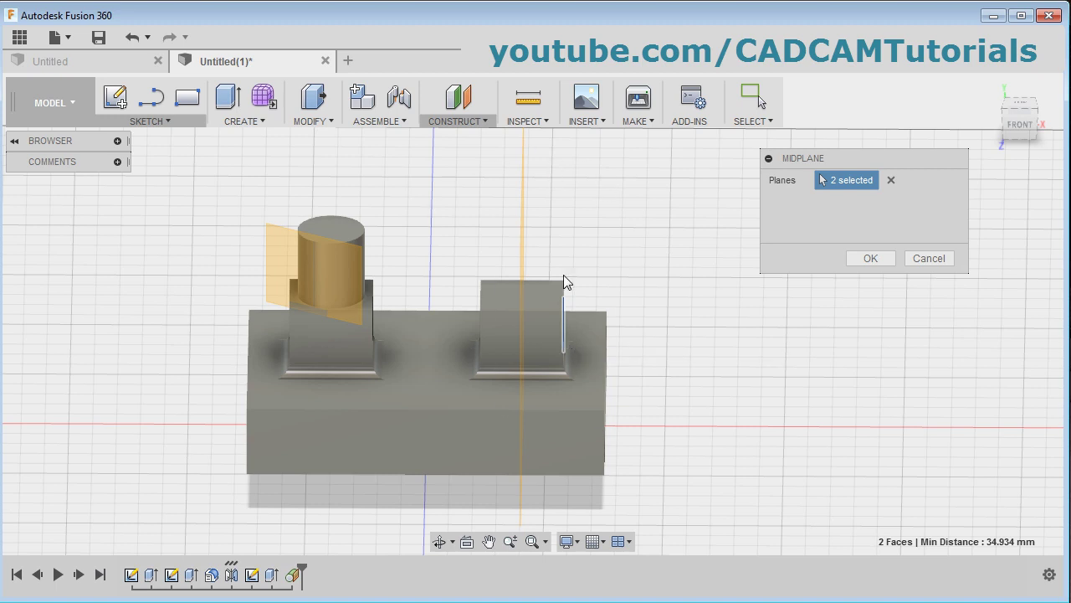
click(870, 258)
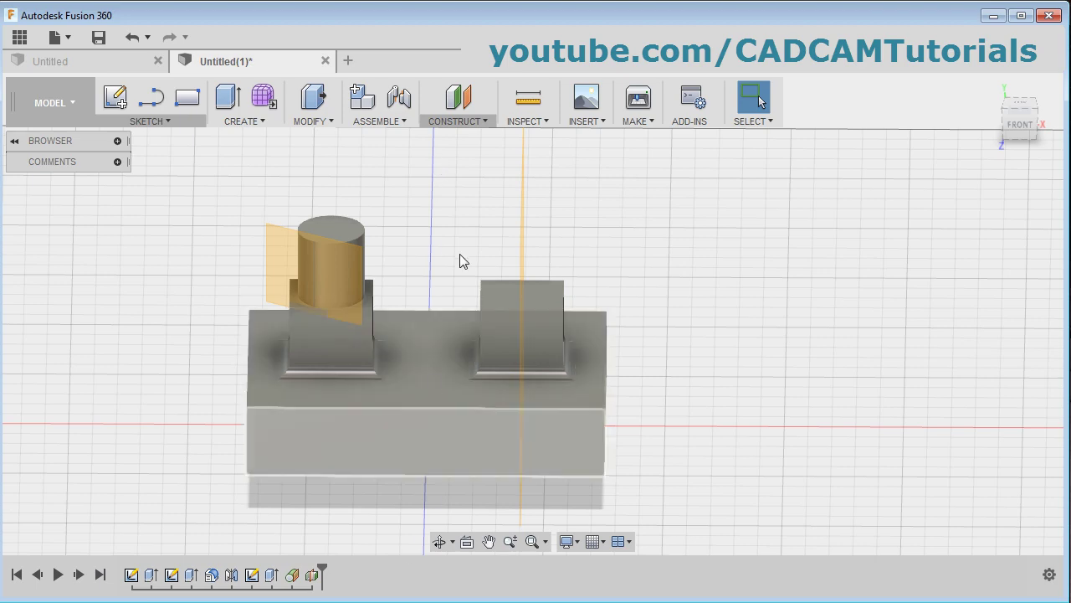
Create a plane through two edges: the block's left short top edge and its right short bottom edge
click(478, 123)
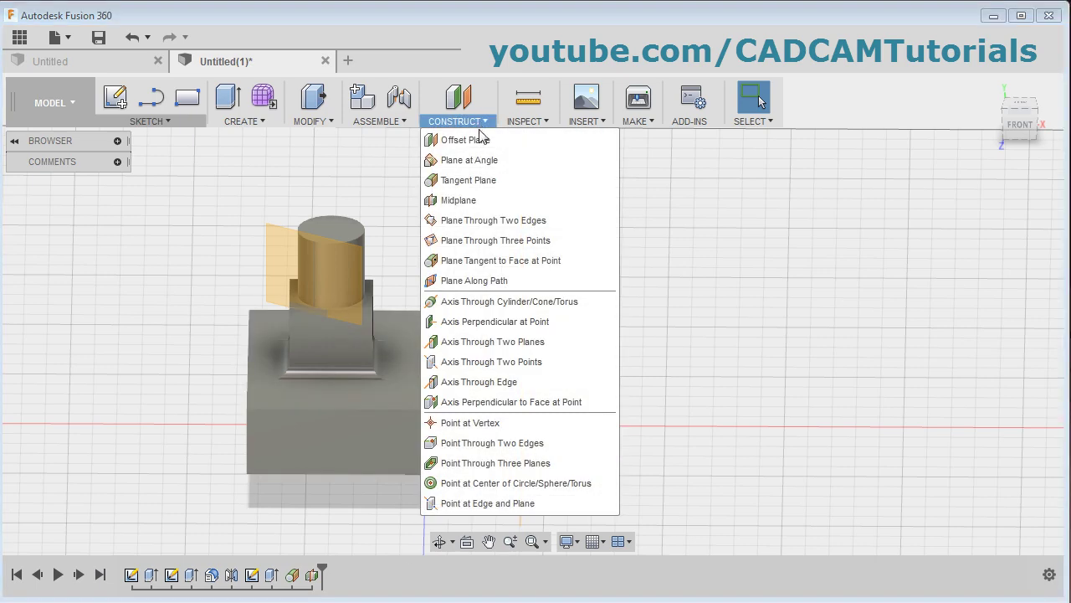
click(476, 225)
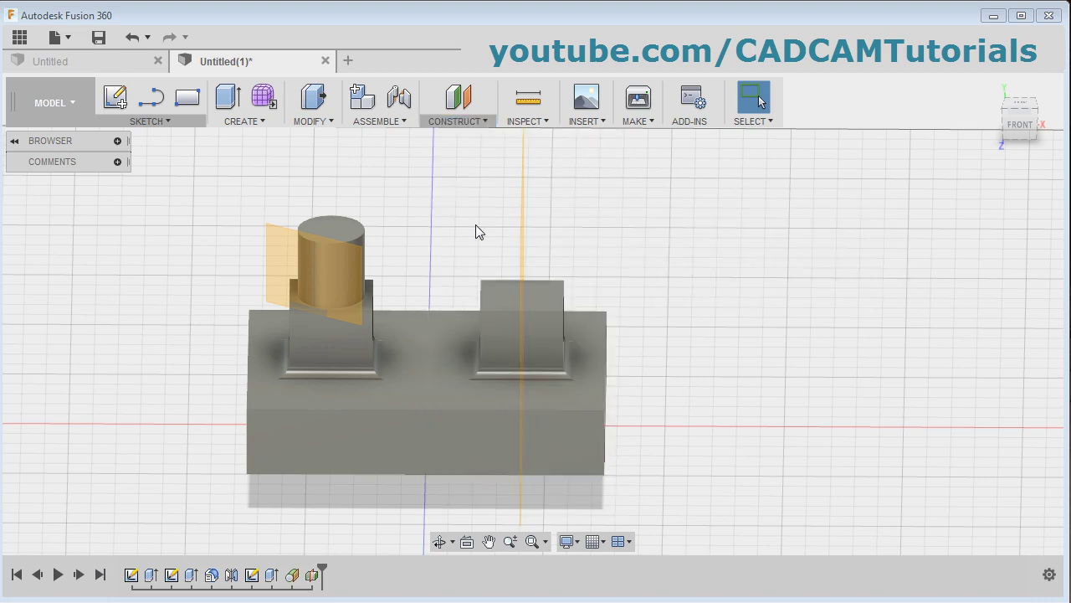
click(247, 378)
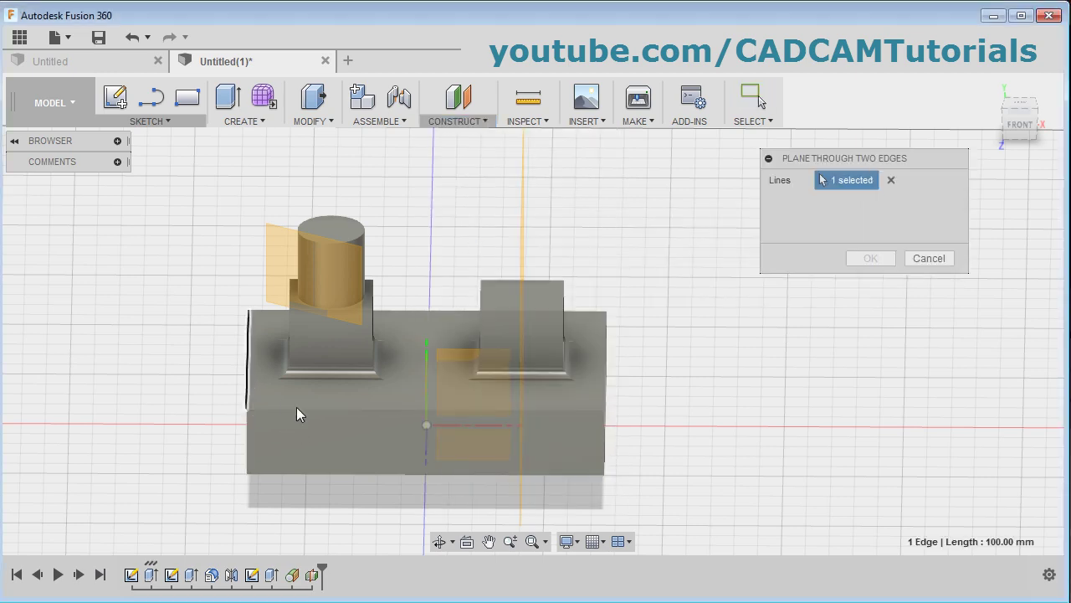
shift+middle_drag(669, 460, 638, 466)
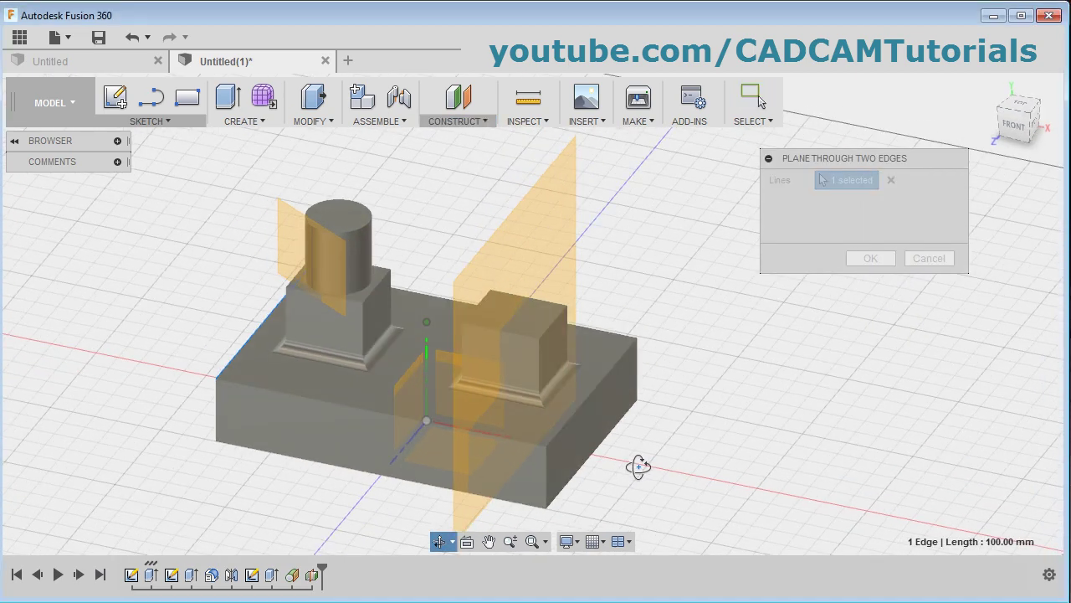
click(576, 471)
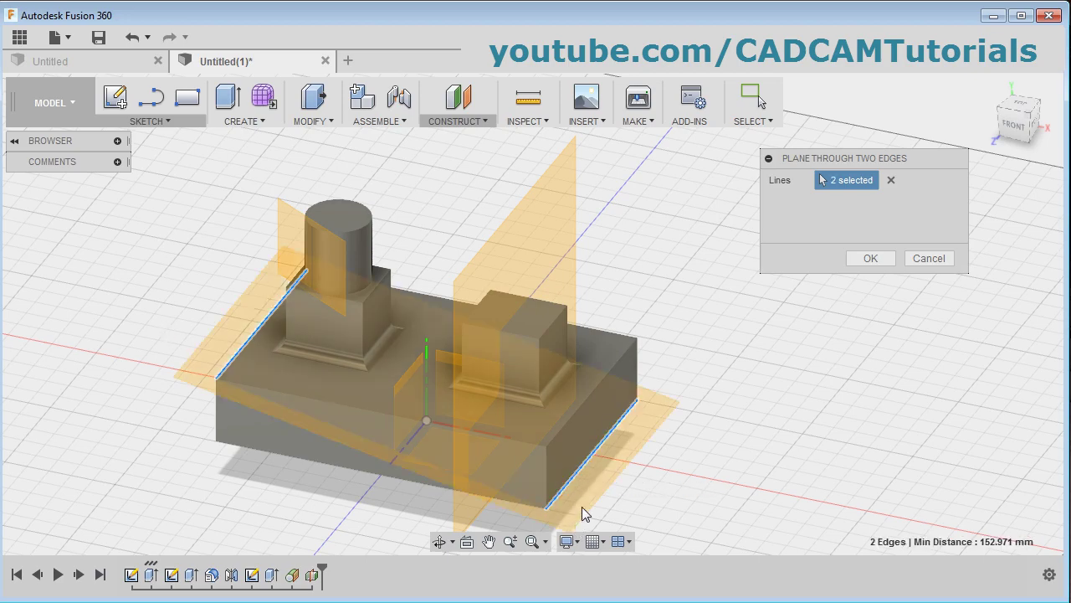
click(879, 260)
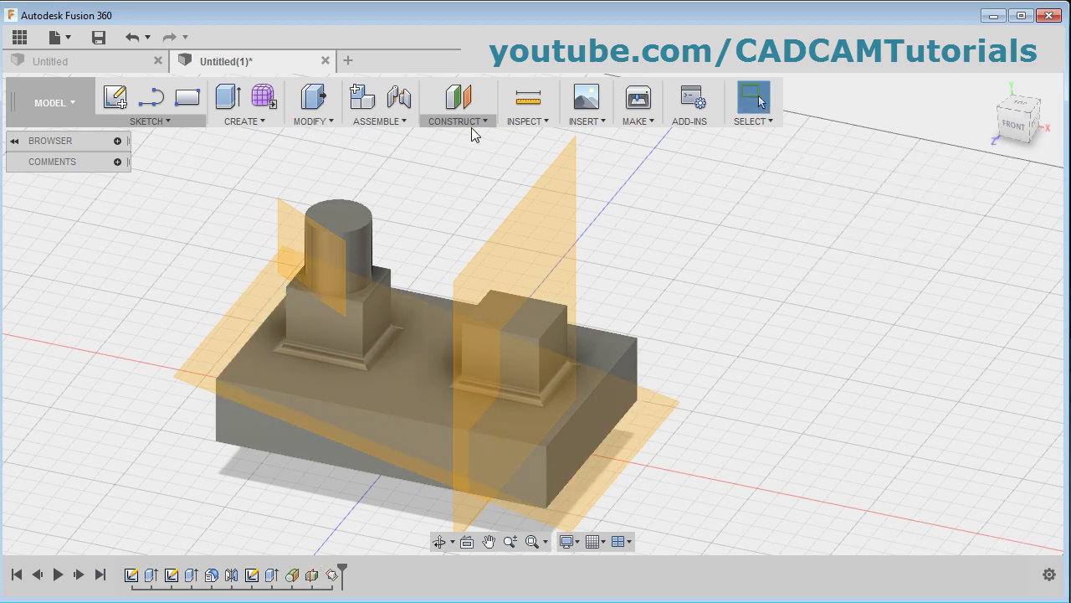
Create a plane through three points: the block's front-left and rear-right top corners and the rear-right top corner of the cube carrying the cylinder
click(472, 126)
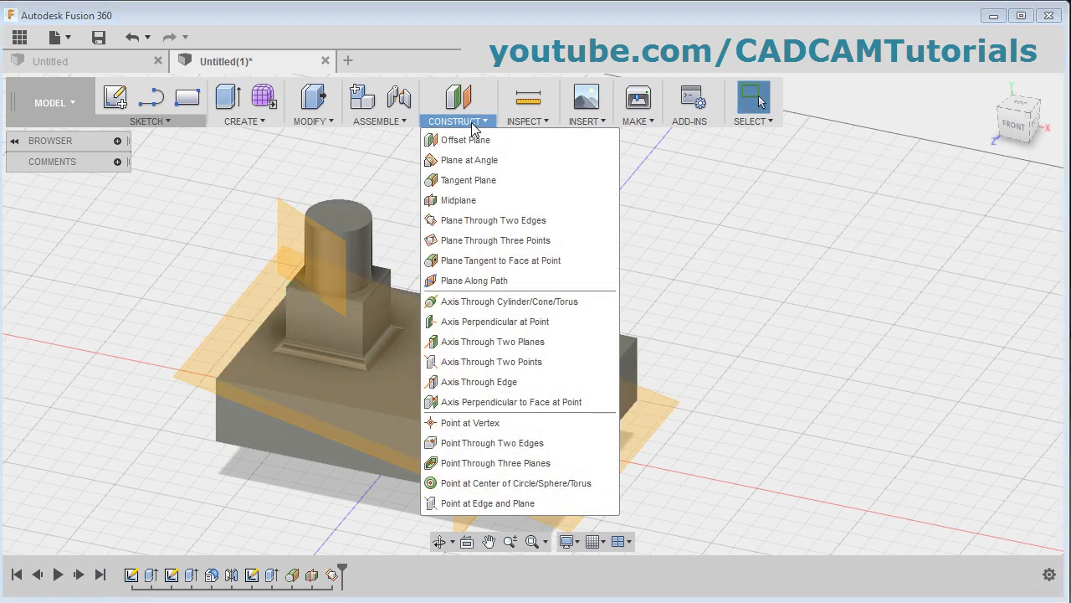
click(475, 243)
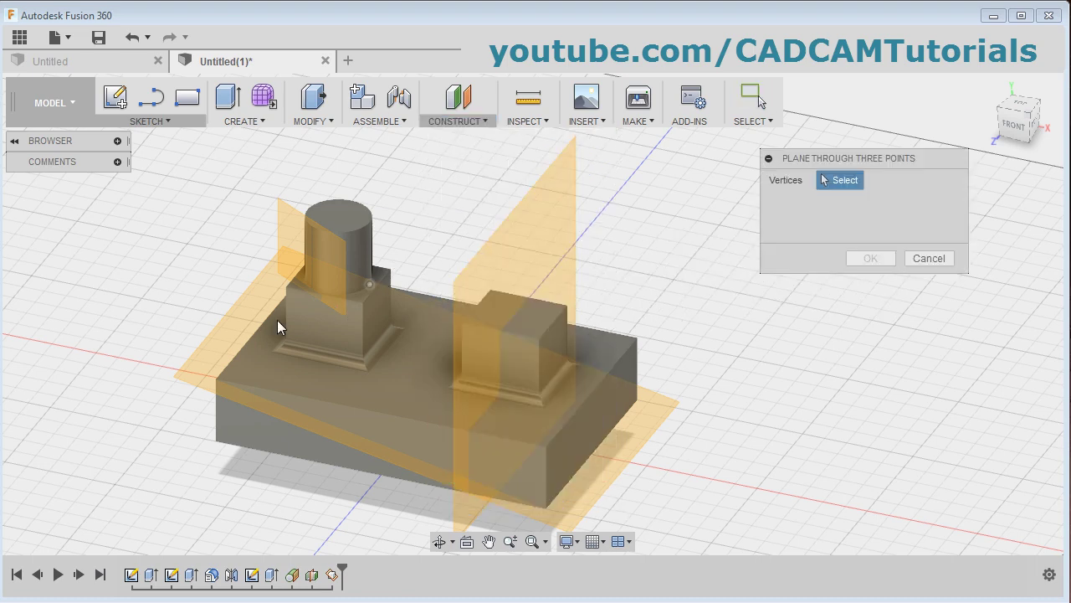
click(214, 378)
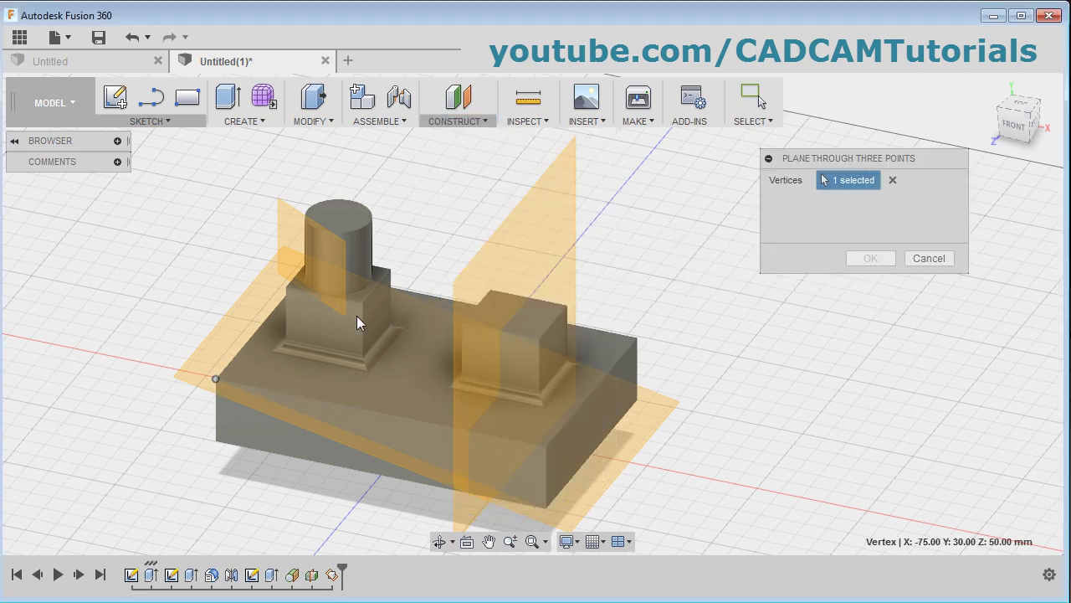
click(392, 269)
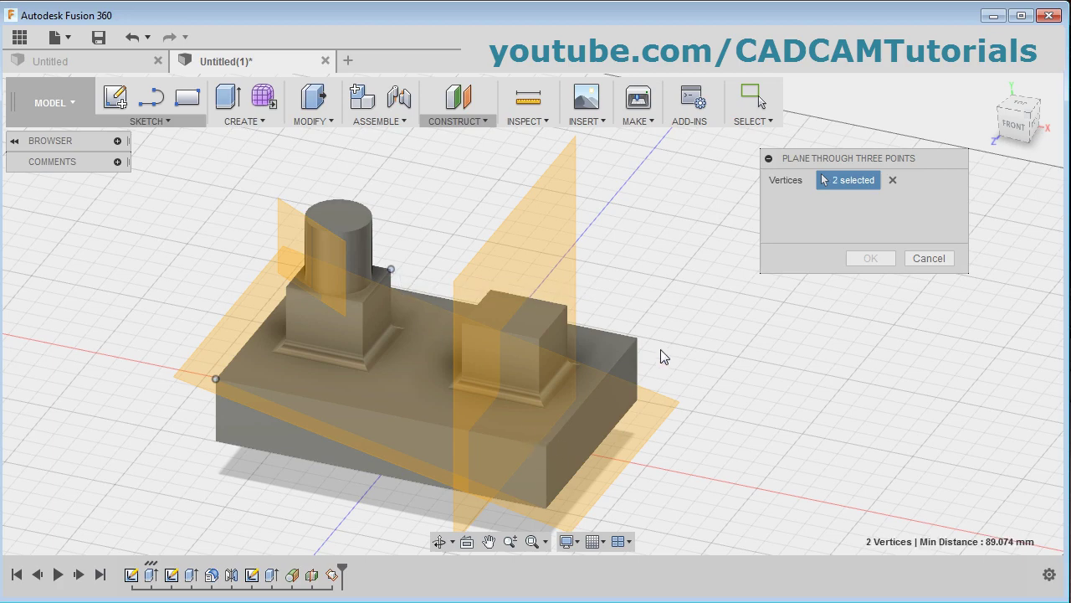
click(638, 338)
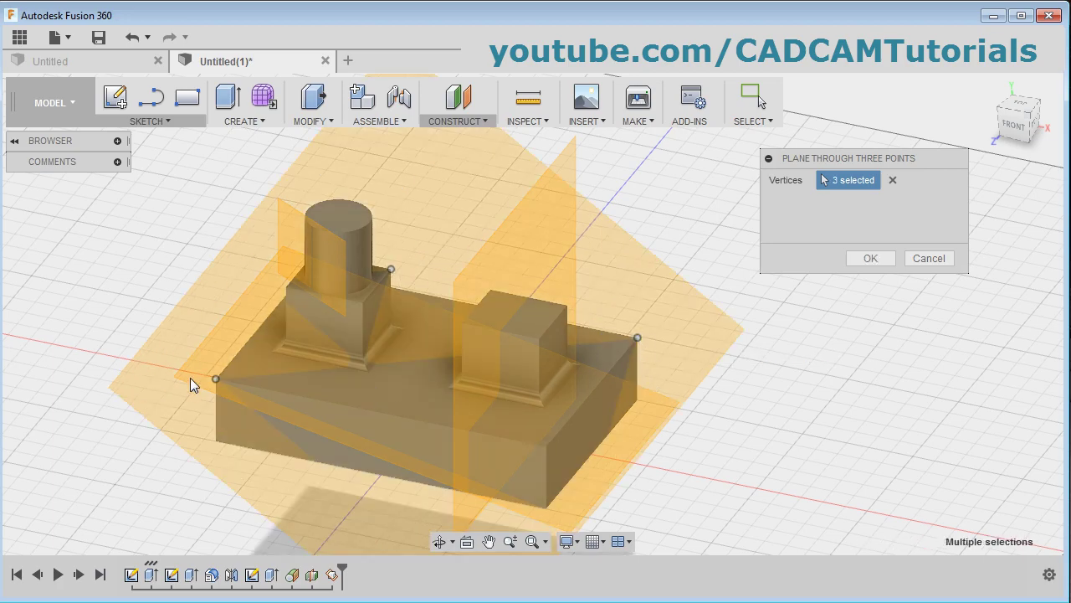
click(869, 259)
shift+middle_drag(331, 378, 412, 314)
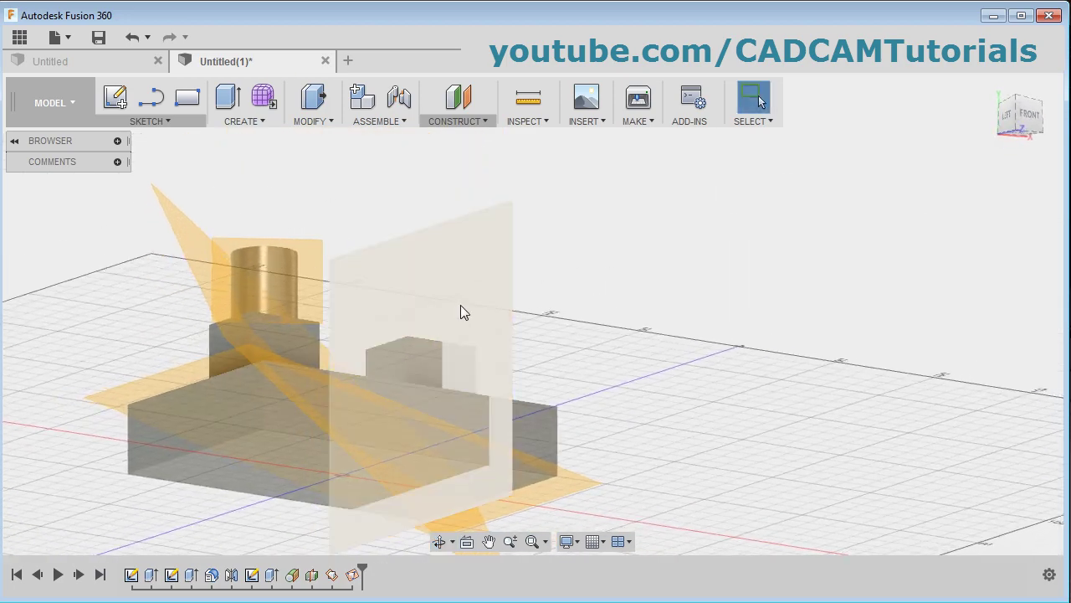